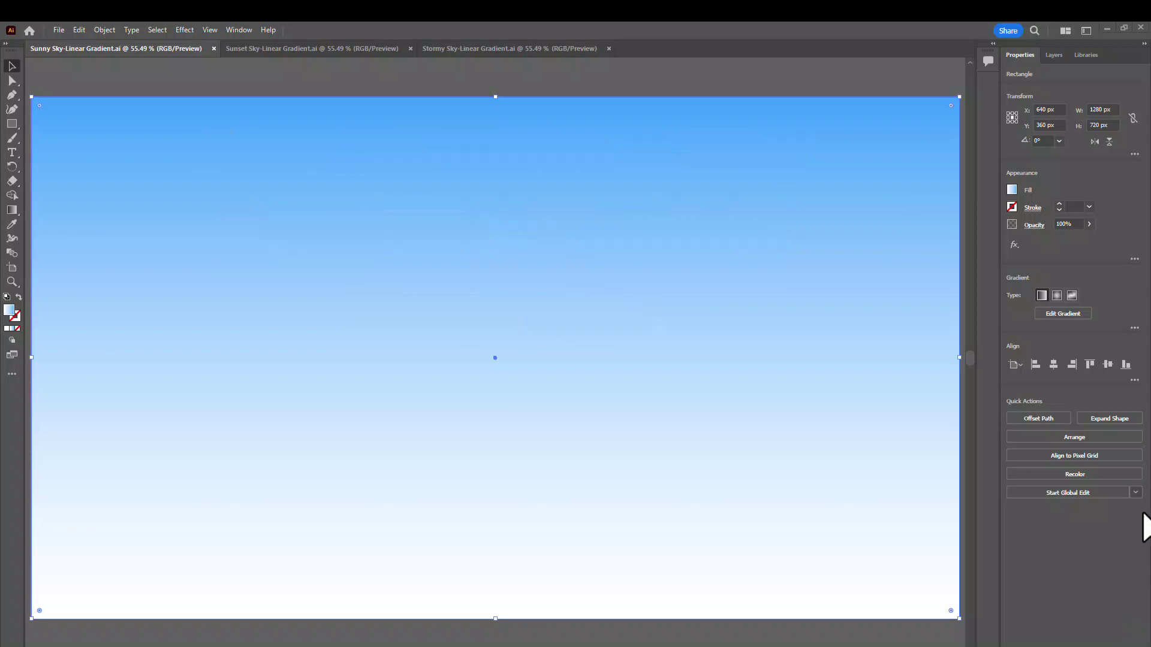
# View the Sunset Sky example, then switch to the dark Stormy Sky-Linear Gradient.ai document.
pyautogui.click(331, 49)
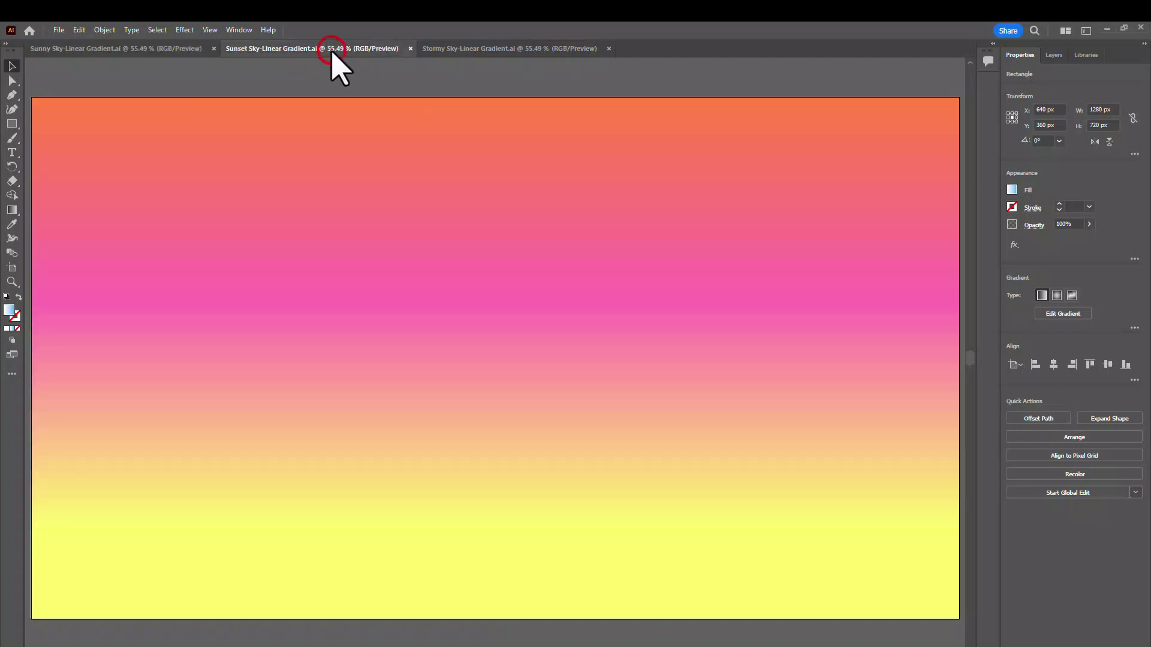
pyautogui.click(505, 48)
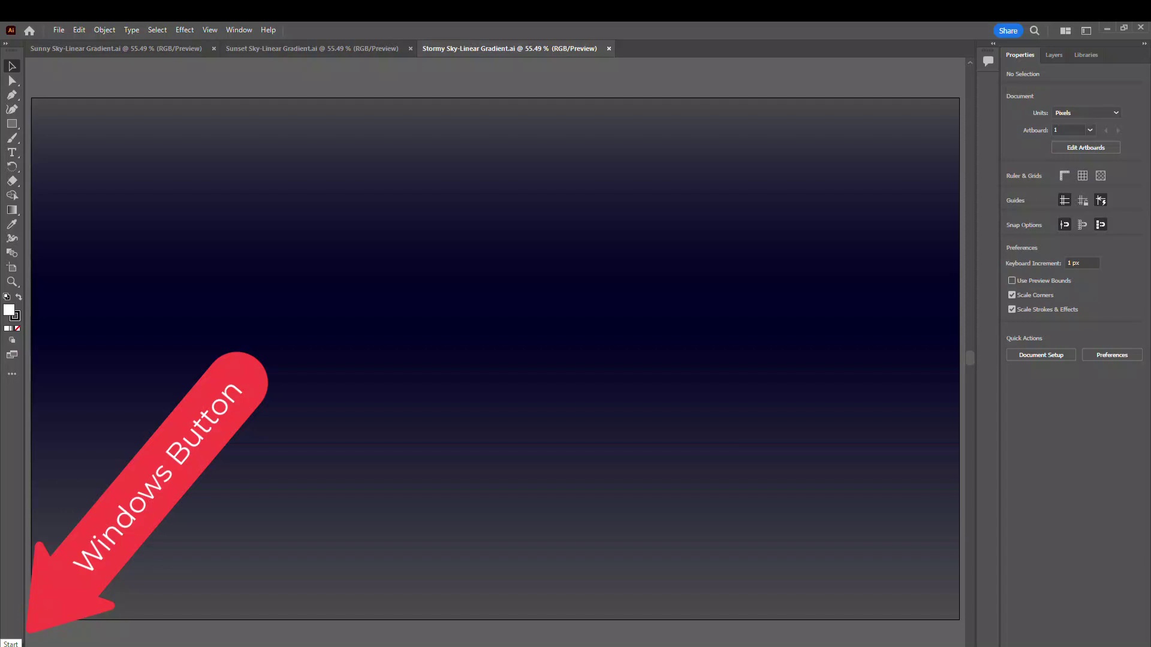
pyautogui.click(11, 640)
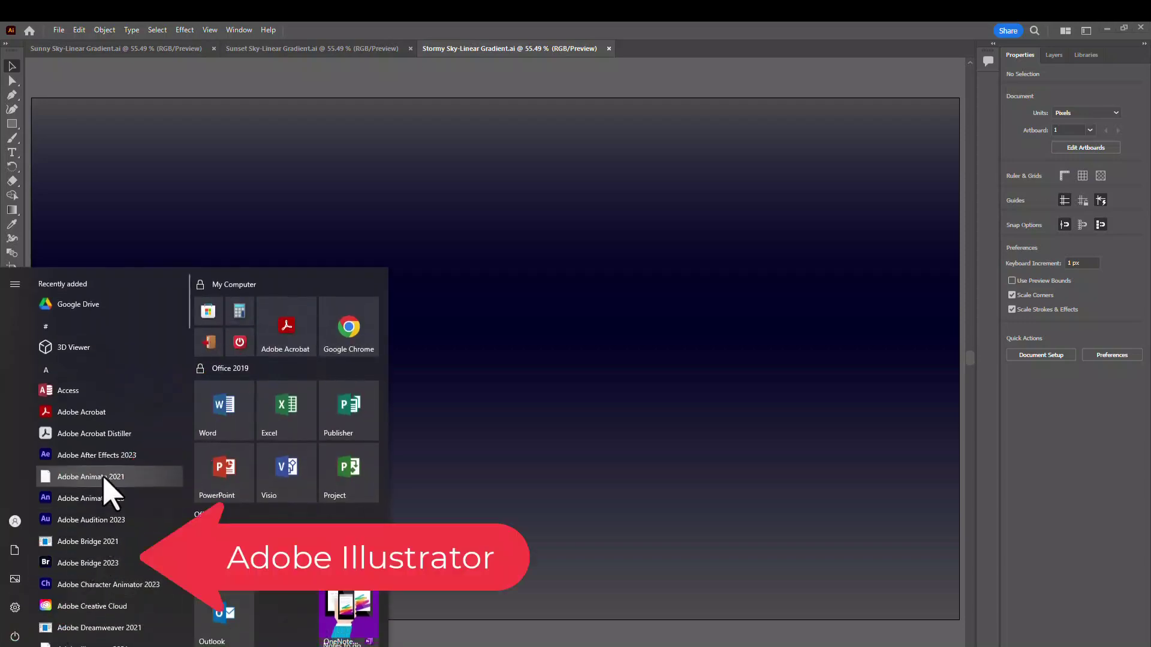
pyautogui.scroll(-2, 111, 491)
pyautogui.scroll(-2, 105, 478)
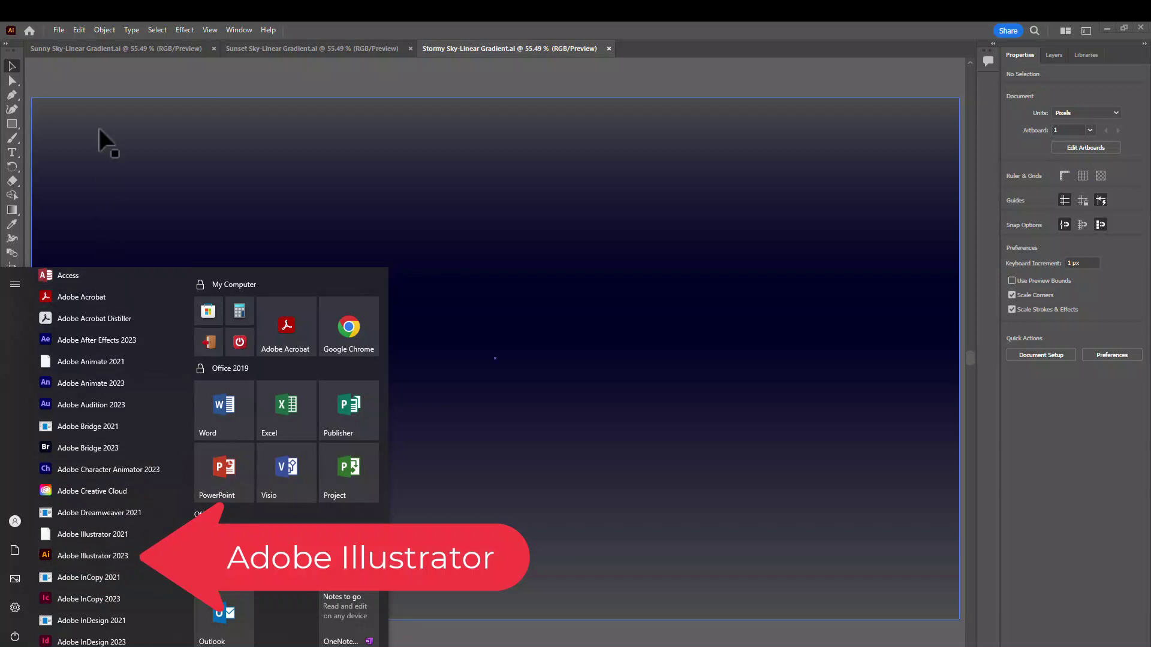
pyautogui.click(107, 71)
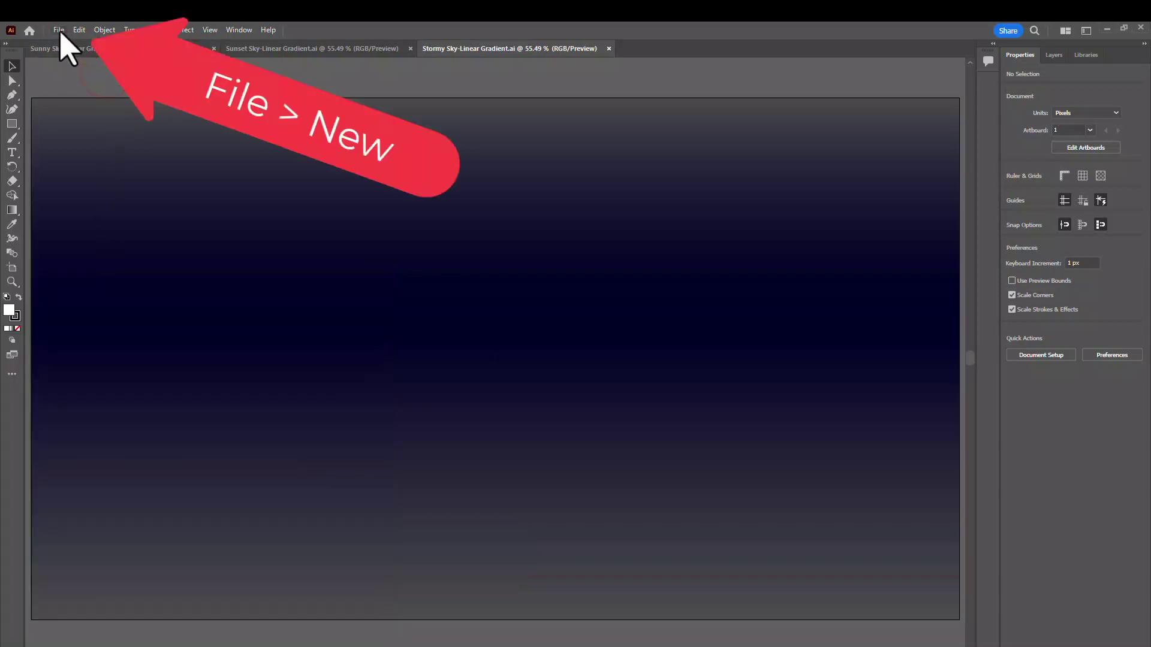
# Start a new Web document named 'Sky Just' with pixels as the unit.
pyautogui.click(59, 30)
pyautogui.click(66, 45)
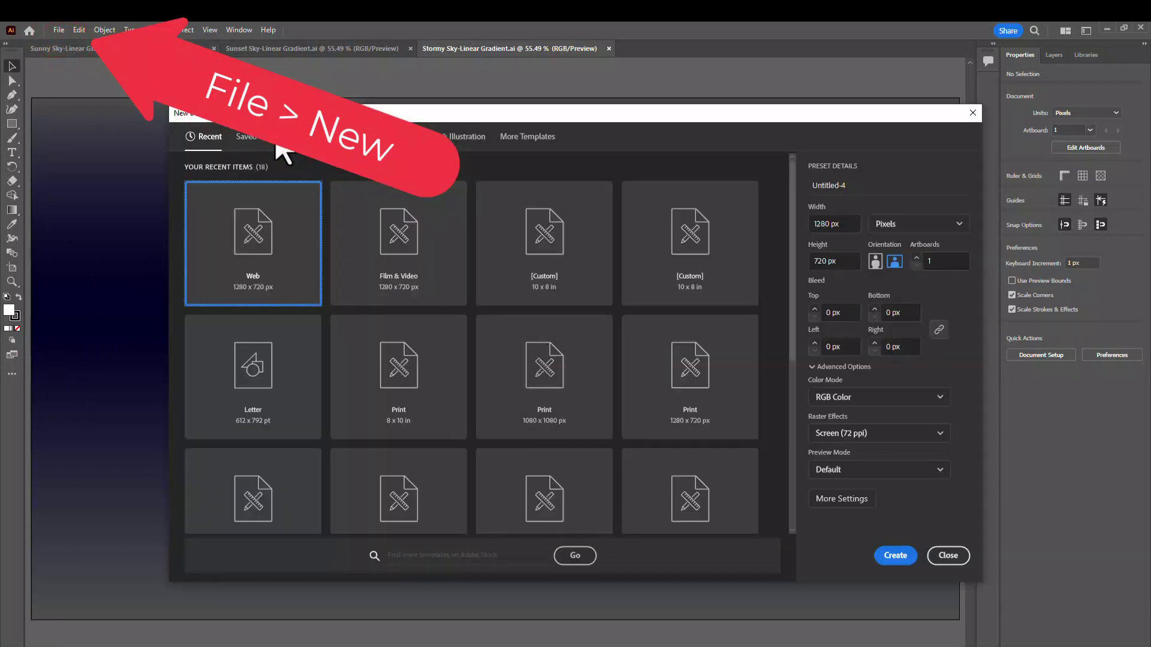
pyautogui.click(318, 137)
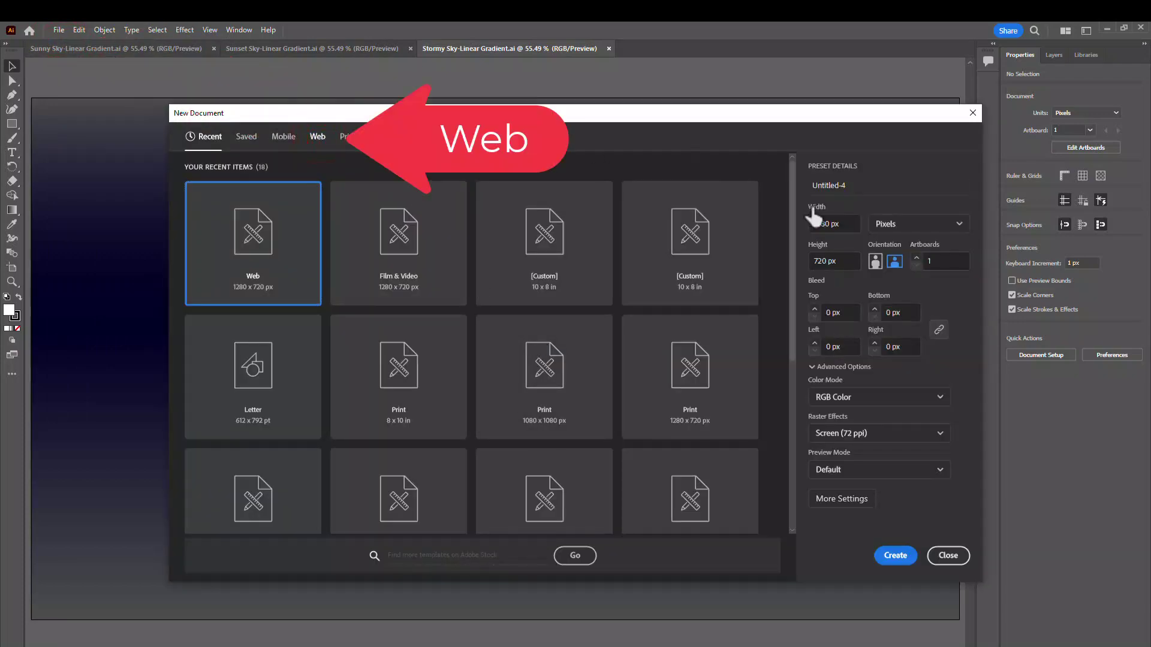
pyautogui.click(862, 182)
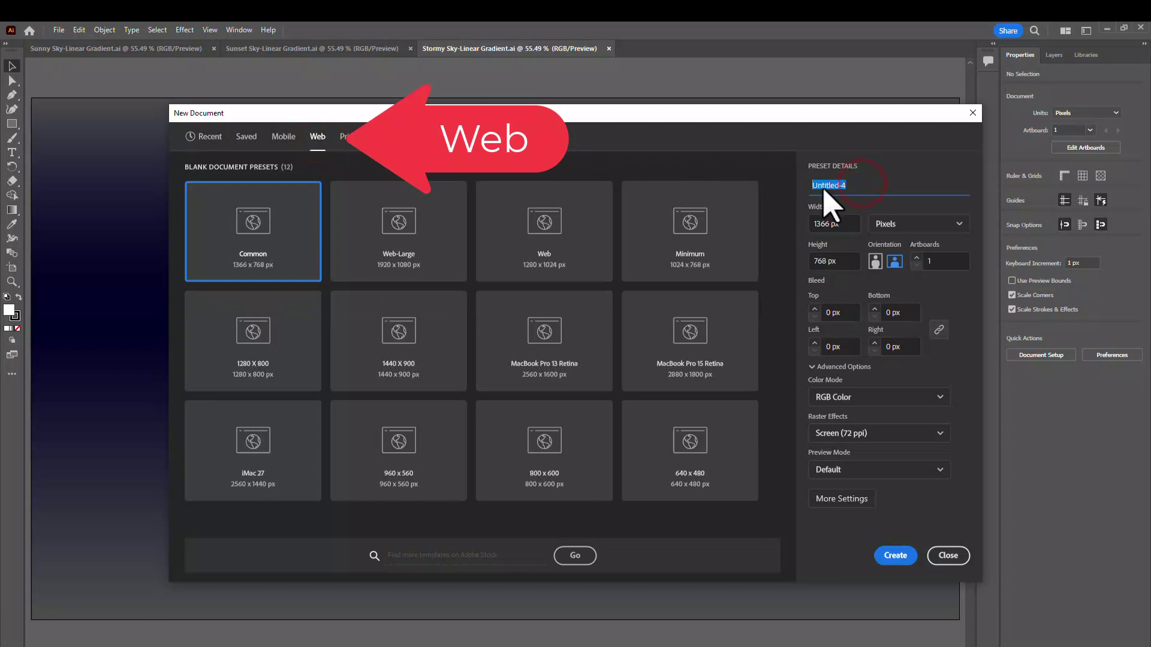
pyautogui.write('Sky Justine')
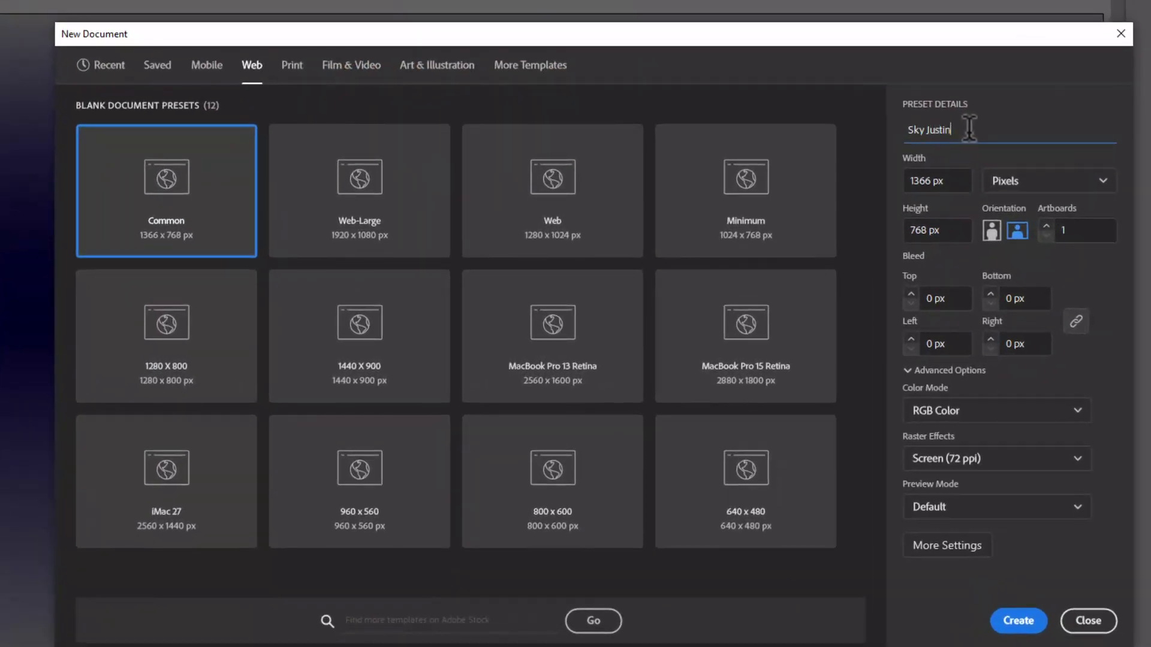
pyautogui.click(1019, 180)
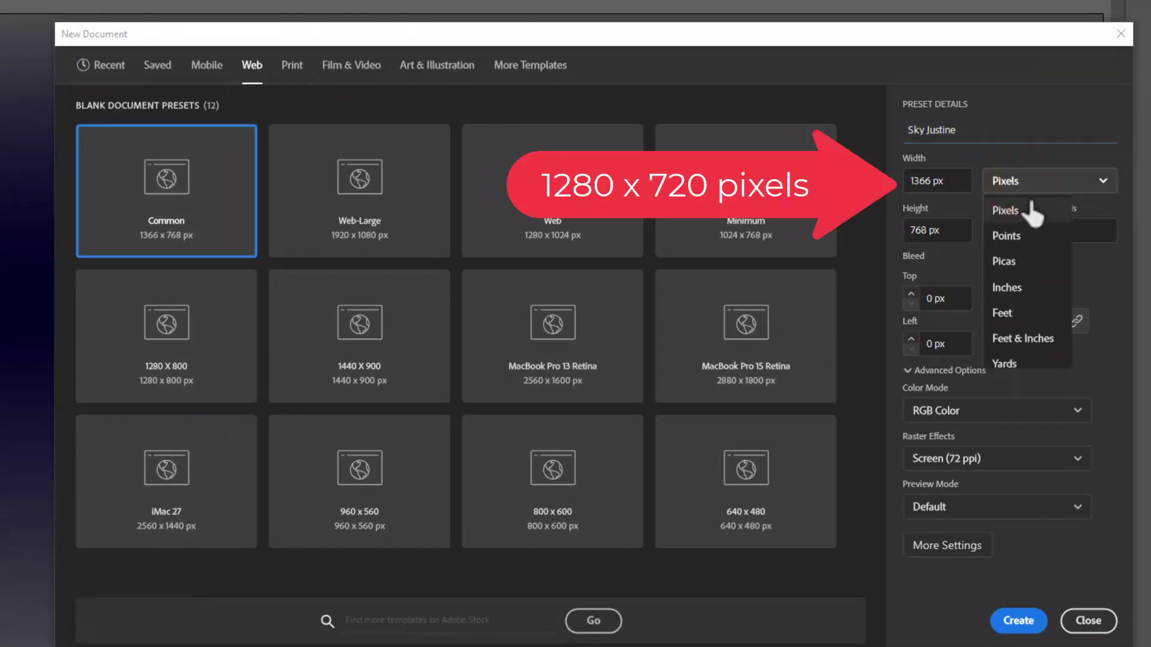
pyautogui.click(1012, 211)
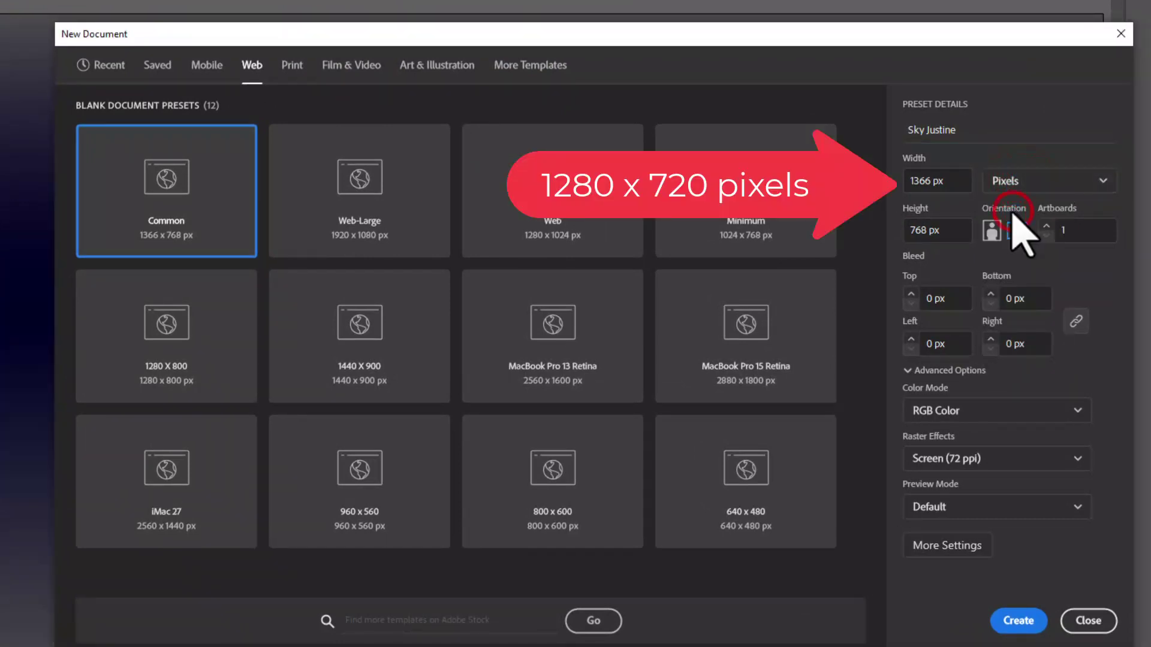
# Set the document size to 1280 × 720 px and create it.
pyautogui.click(929, 182)
pyautogui.moveTo(929, 181); pyautogui.dragTo(903, 181)
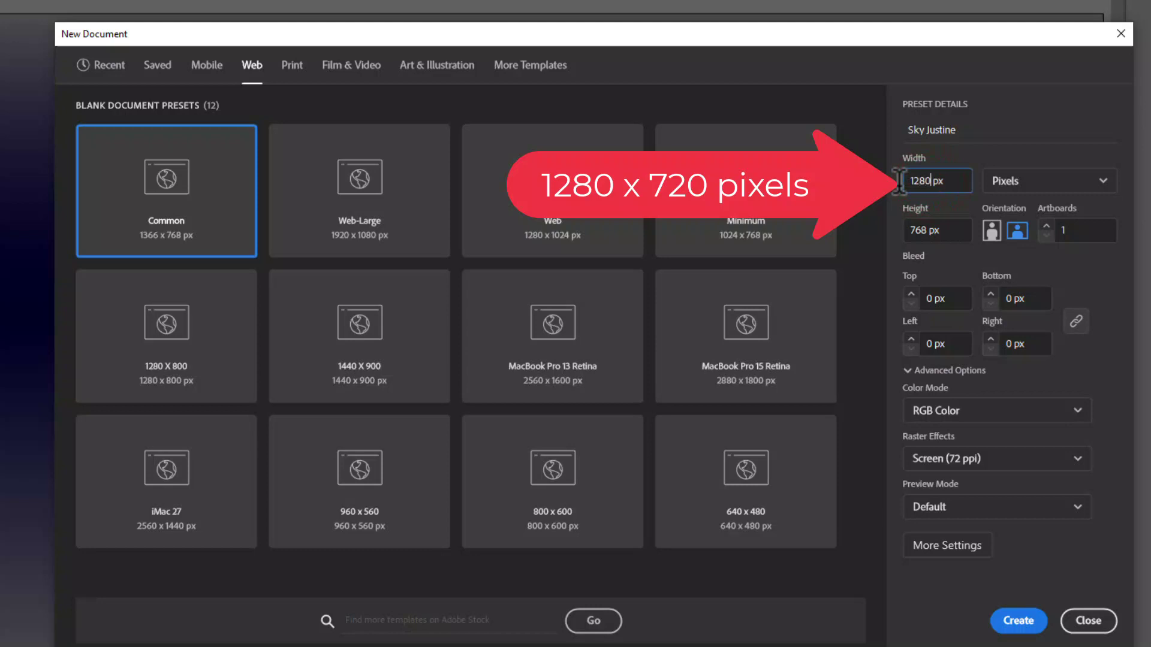
pyautogui.click(930, 230)
pyautogui.moveTo(930, 230); pyautogui.dragTo(909, 229)
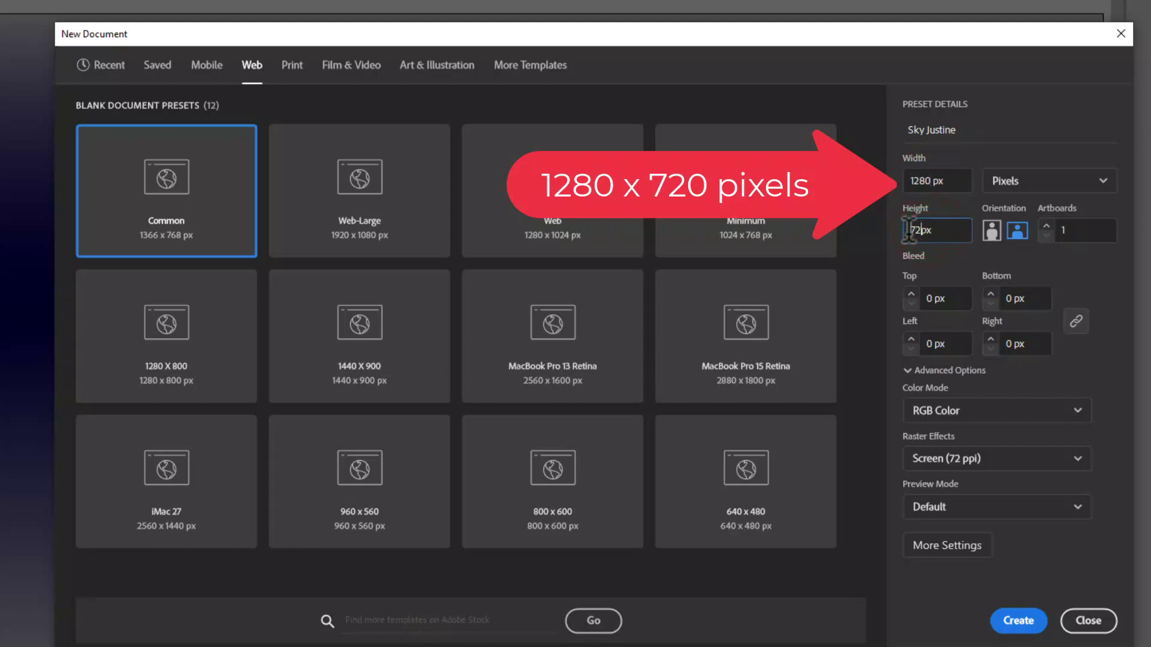
pyautogui.write('720')
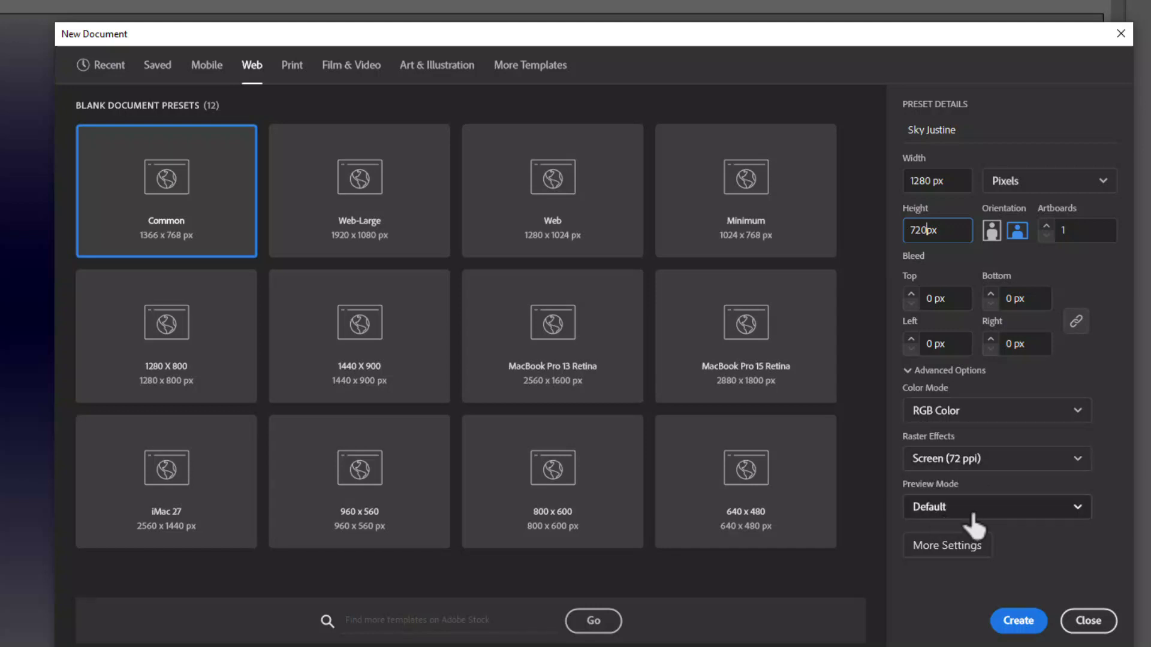
pyautogui.click(1027, 624)
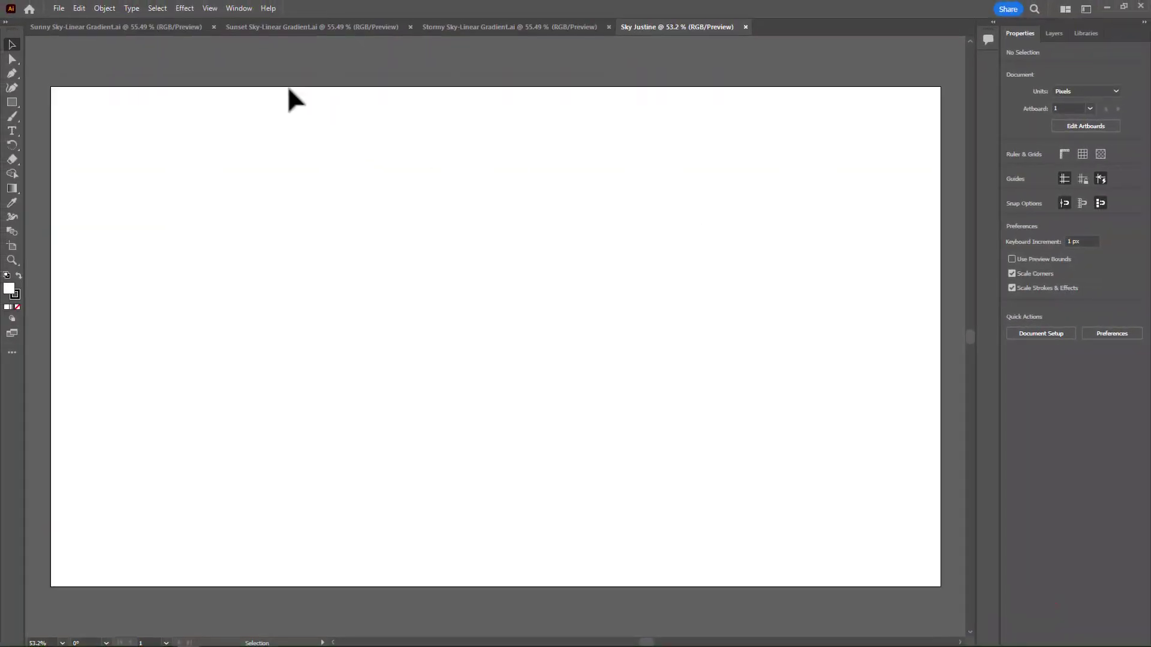
# Draw a rectangle covering the whole artboard and reset it to default fill and stroke.
pyautogui.click(13, 103)
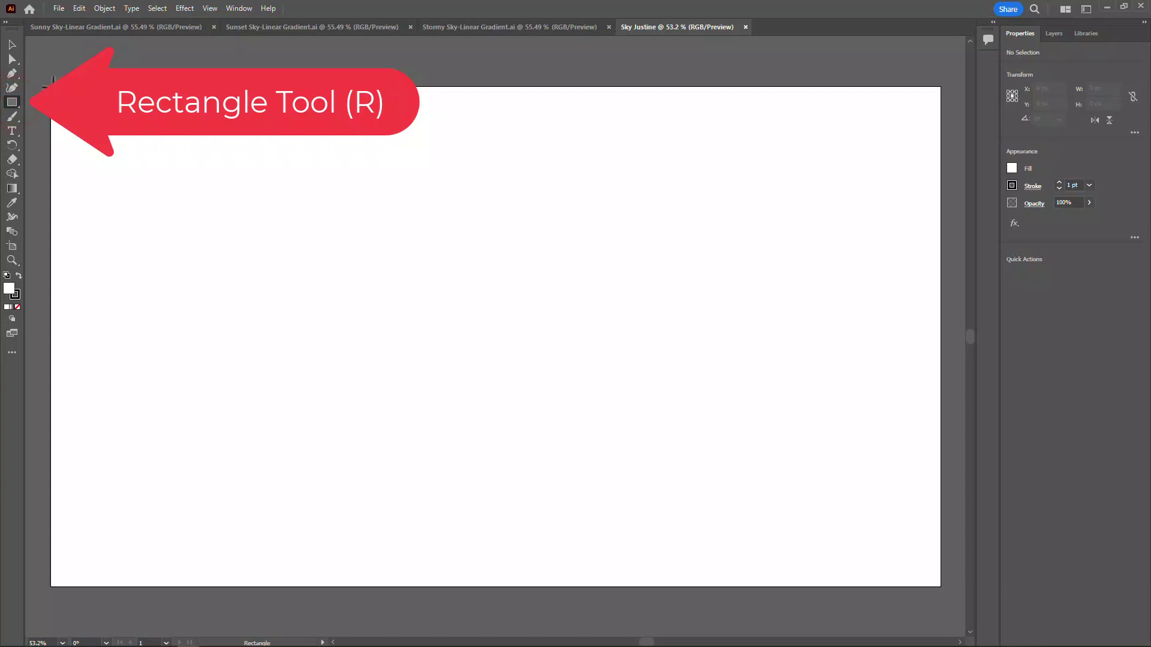
pyautogui.moveTo(52, 88); pyautogui.dragTo(938, 586)
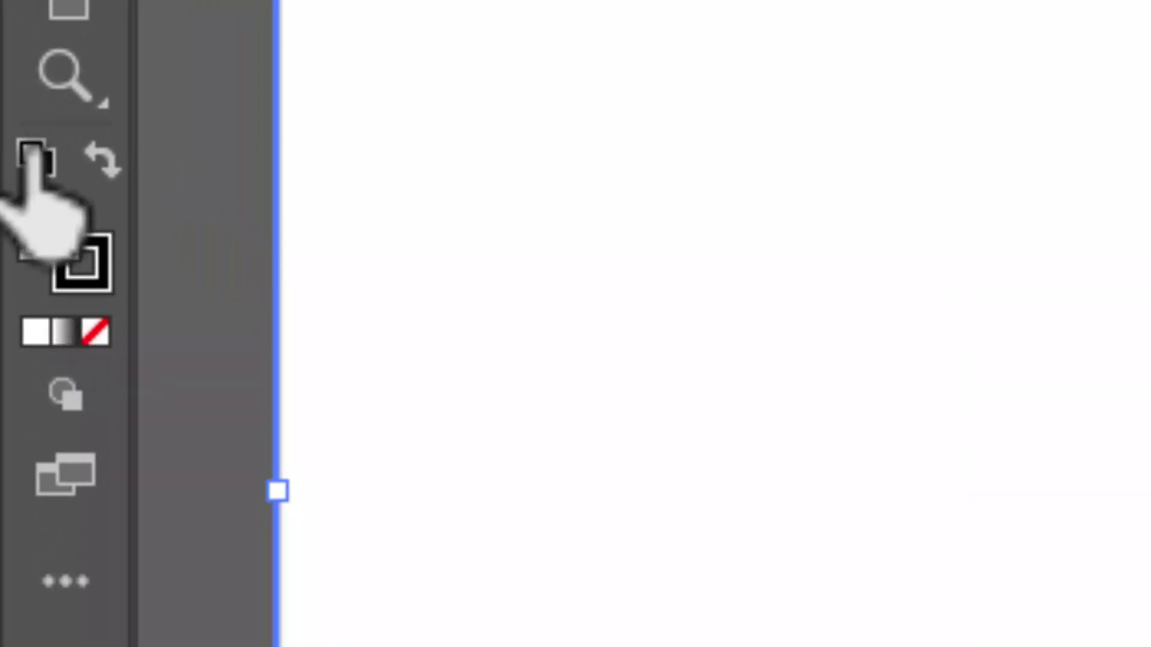
pyautogui.click(34, 157)
pyautogui.doubleClick(73, 247)
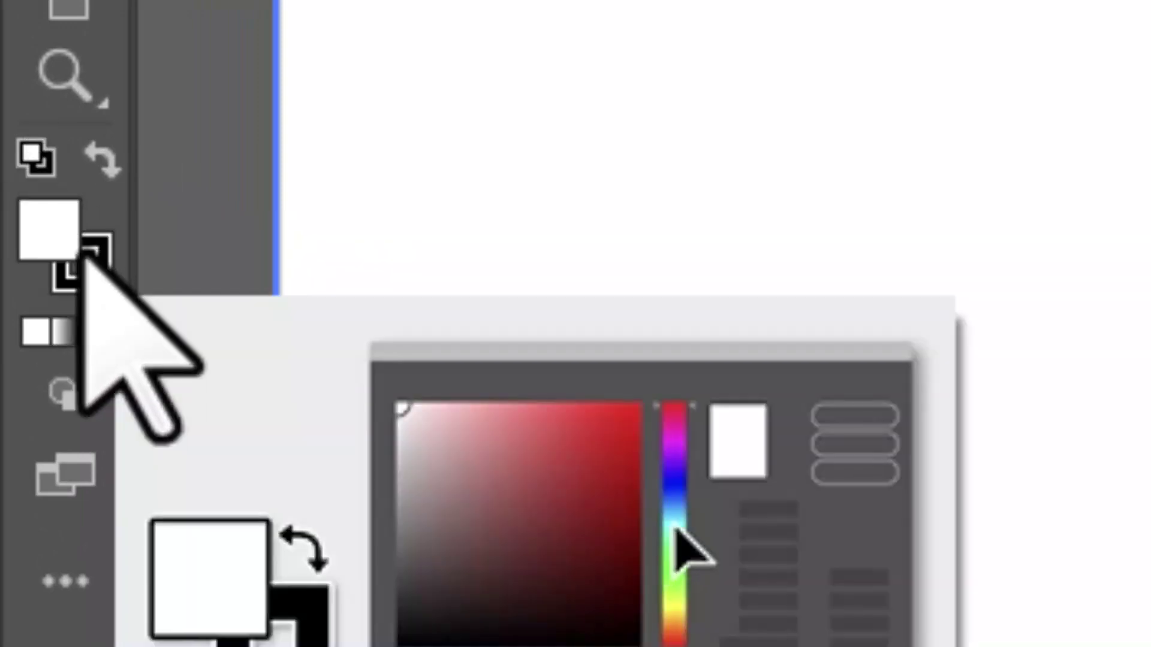
pyautogui.click(679, 533)
# Remove the rectangle's stroke and give its fill the default gradient.
pyautogui.press('Return')
pyautogui.press('x')
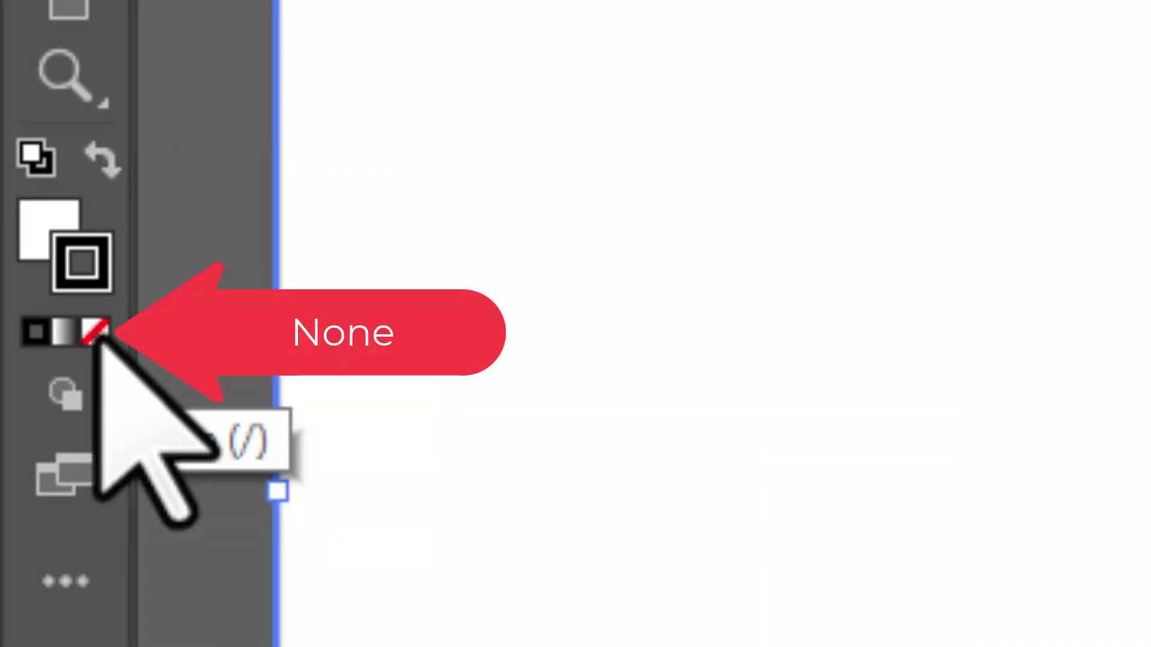
pyautogui.click(96, 333)
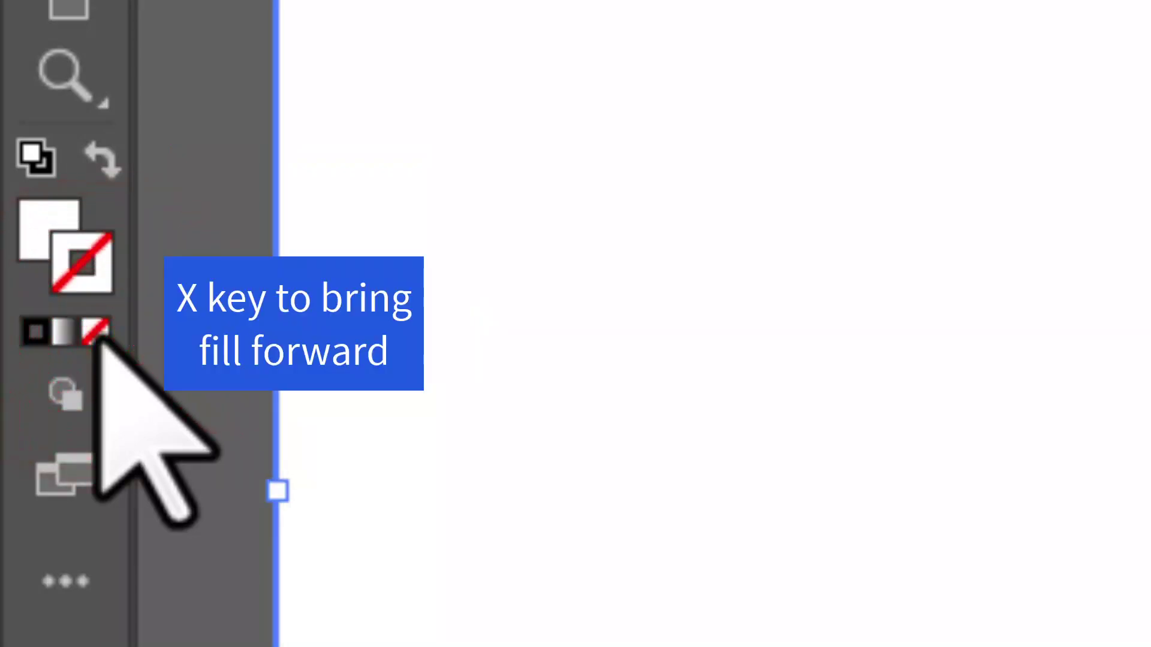
pyautogui.press('x')
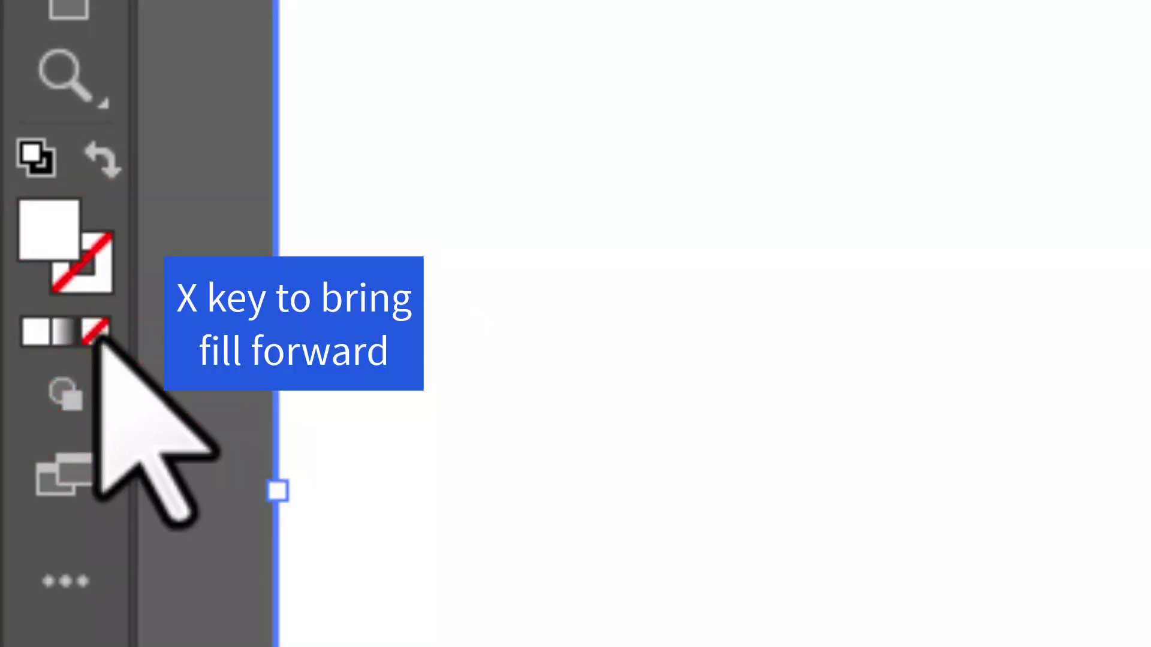
pyautogui.click(64, 332)
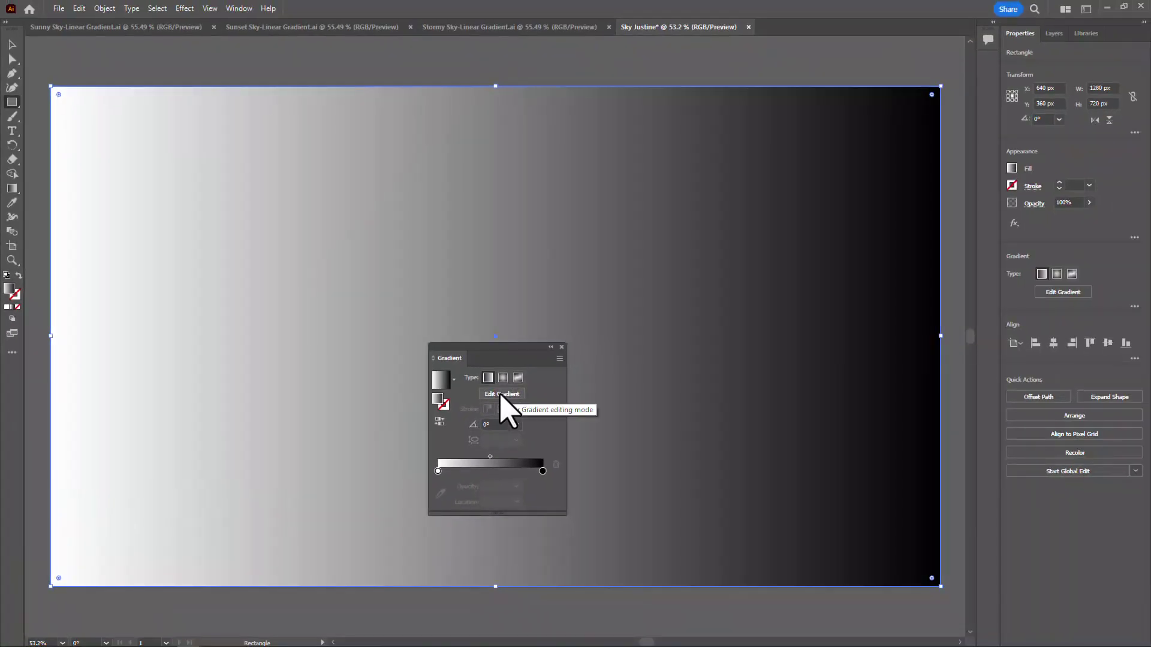
# Set the gradient angle to 90° so it runs vertically, and select the black stop.
pyautogui.click(501, 394)
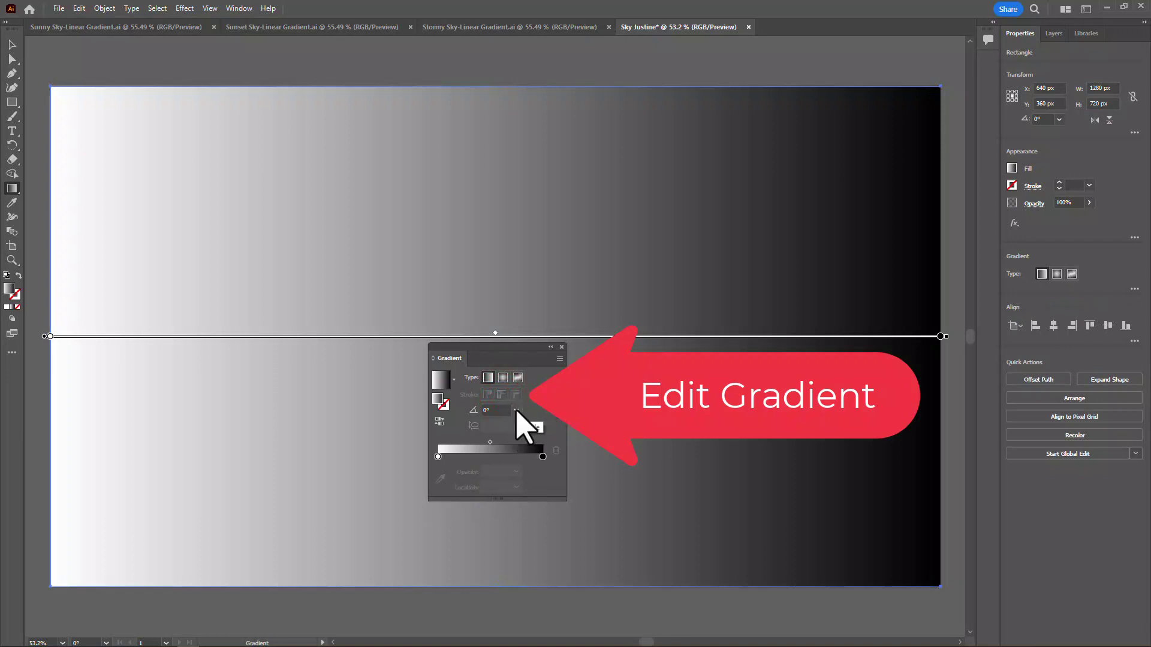
pyautogui.click(516, 411)
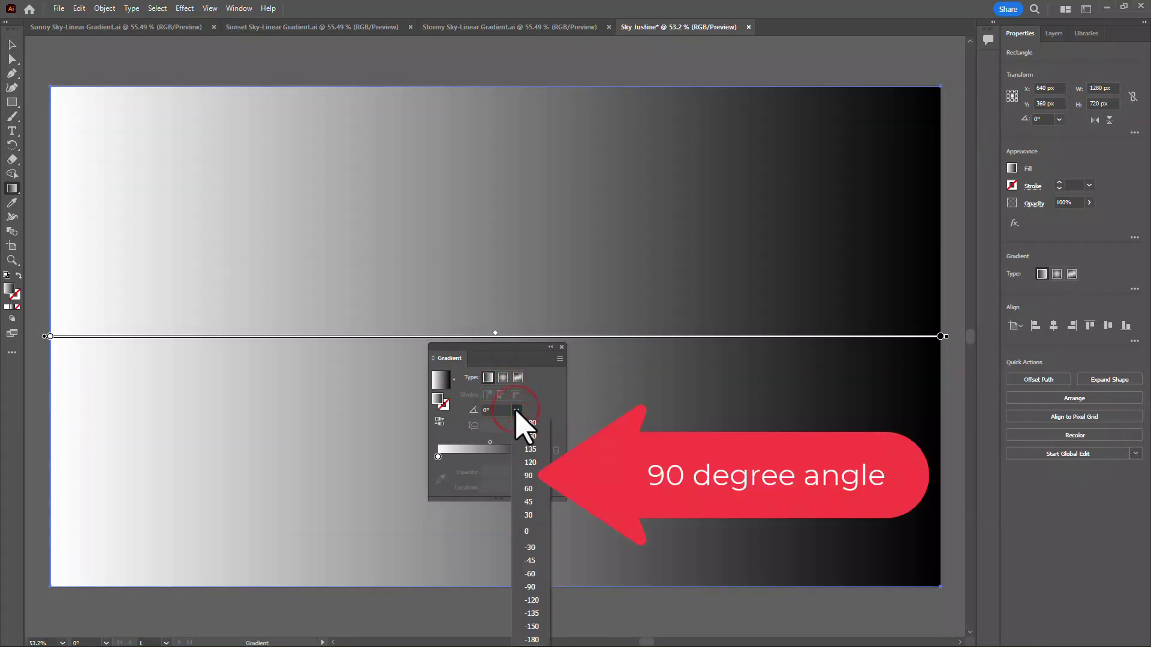
pyautogui.click(528, 475)
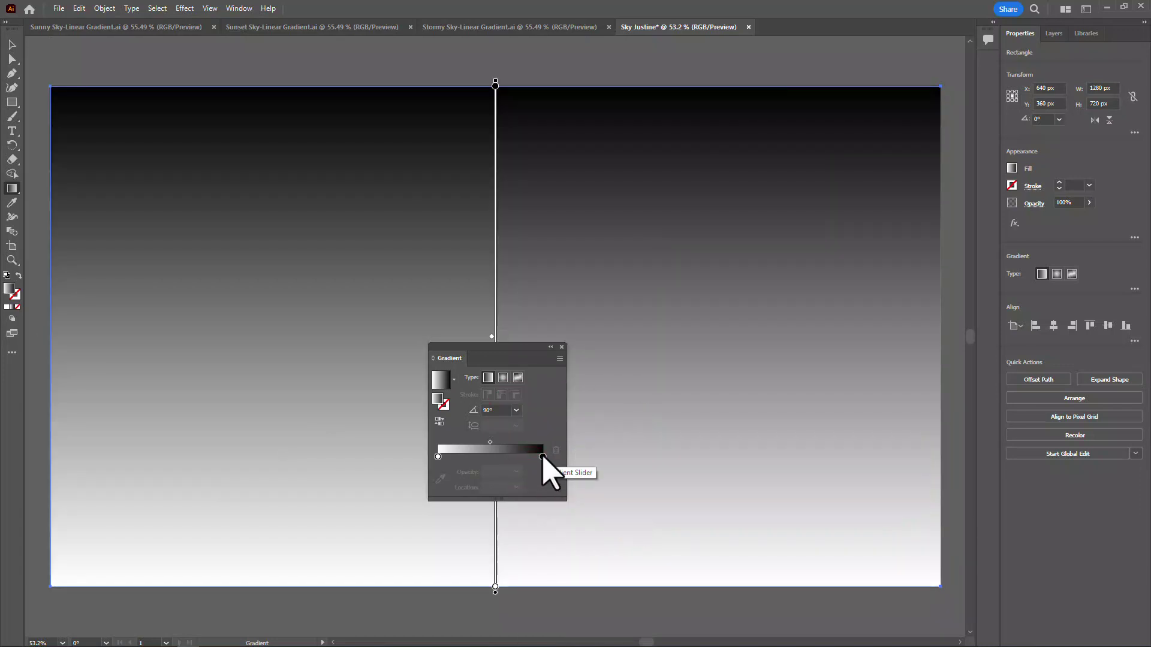
pyautogui.click(543, 456)
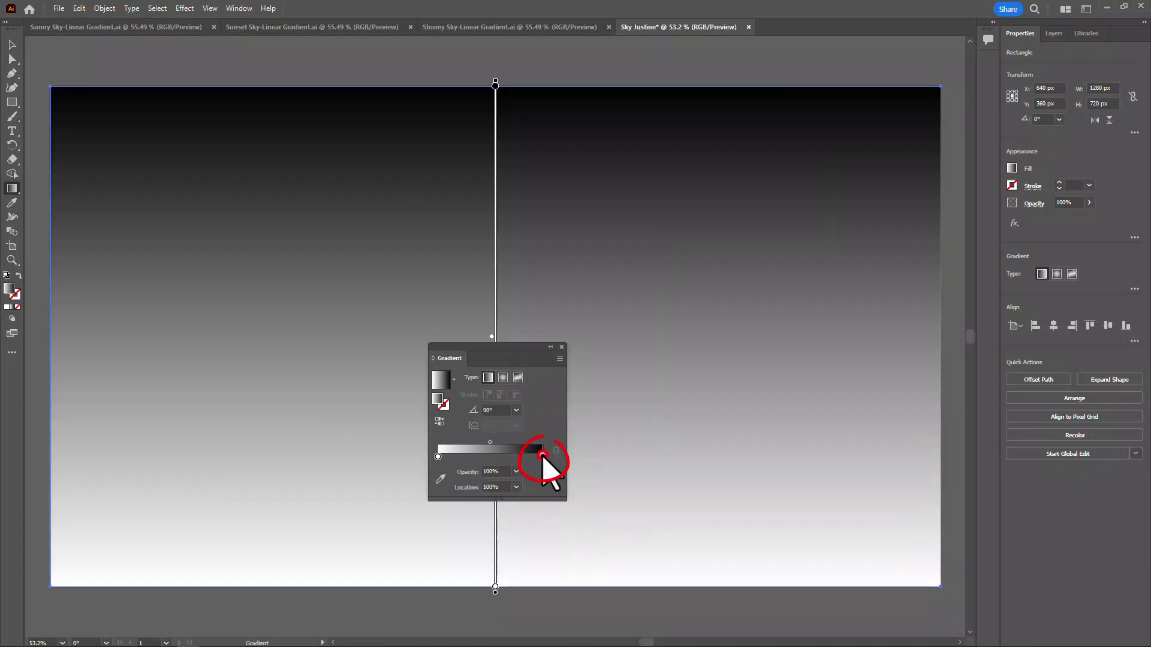
# Recolour the black gradient stop to blue #006699.
pyautogui.doubleClick(438, 399)
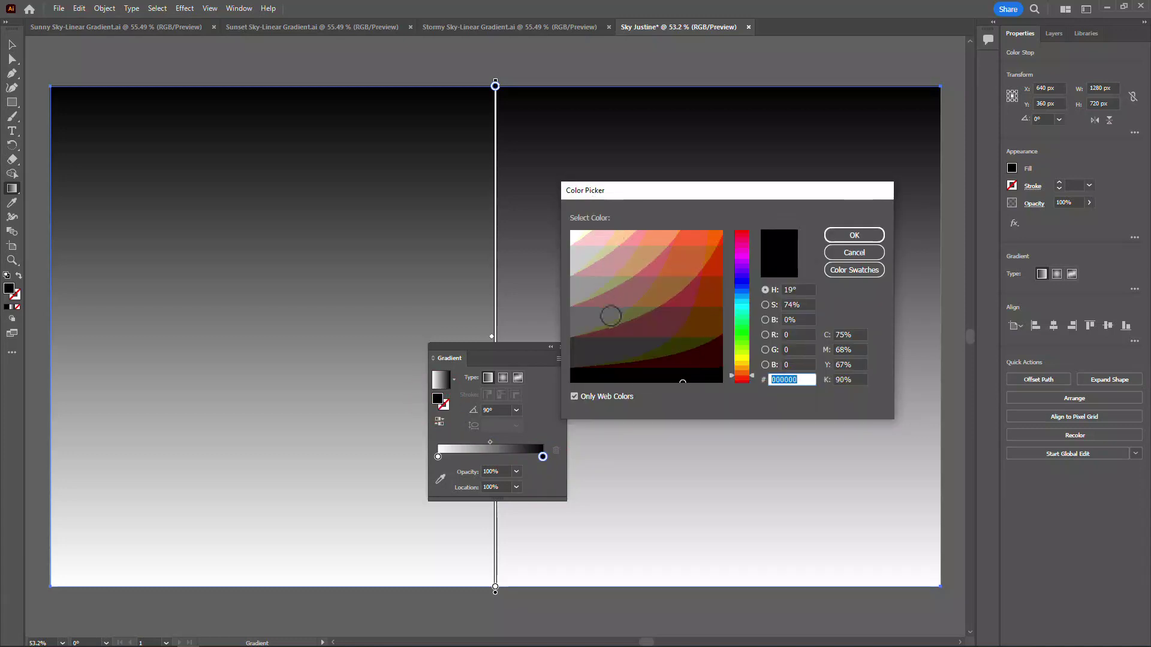
pyautogui.click(574, 397)
pyautogui.click(574, 397)
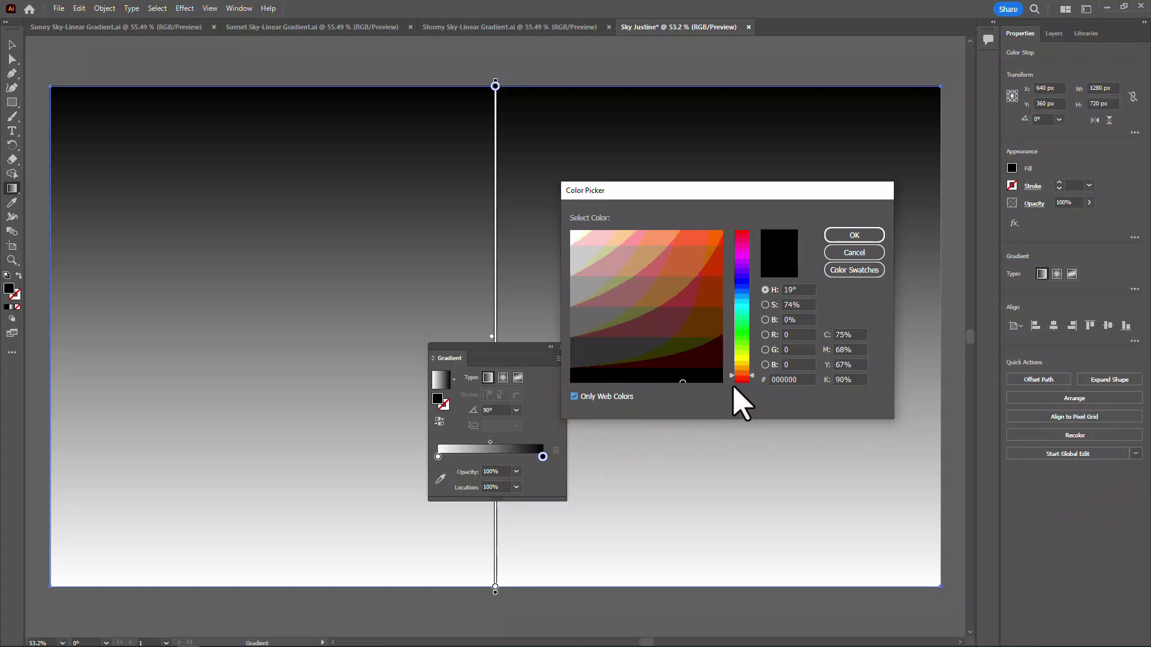
pyautogui.moveTo(753, 376)
pyautogui.mouseDown()
pyautogui.moveTo(753, 390)
pyautogui.moveTo(753, 298)
pyautogui.mouseUp()
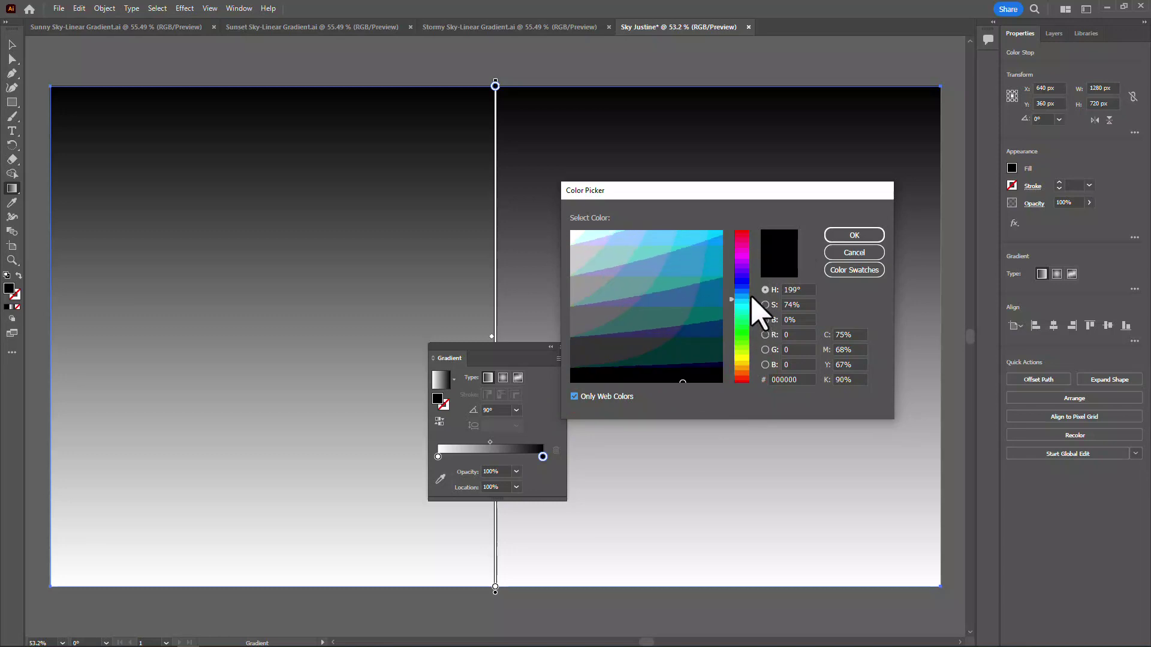
pyautogui.click(710, 294)
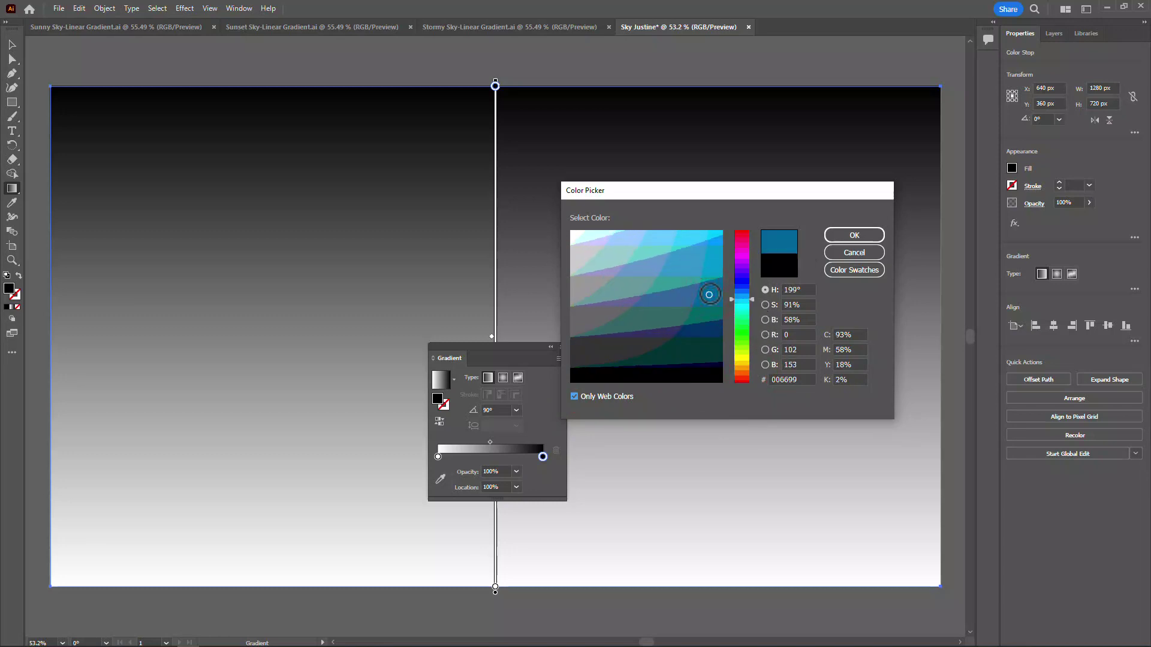
pyautogui.click(839, 236)
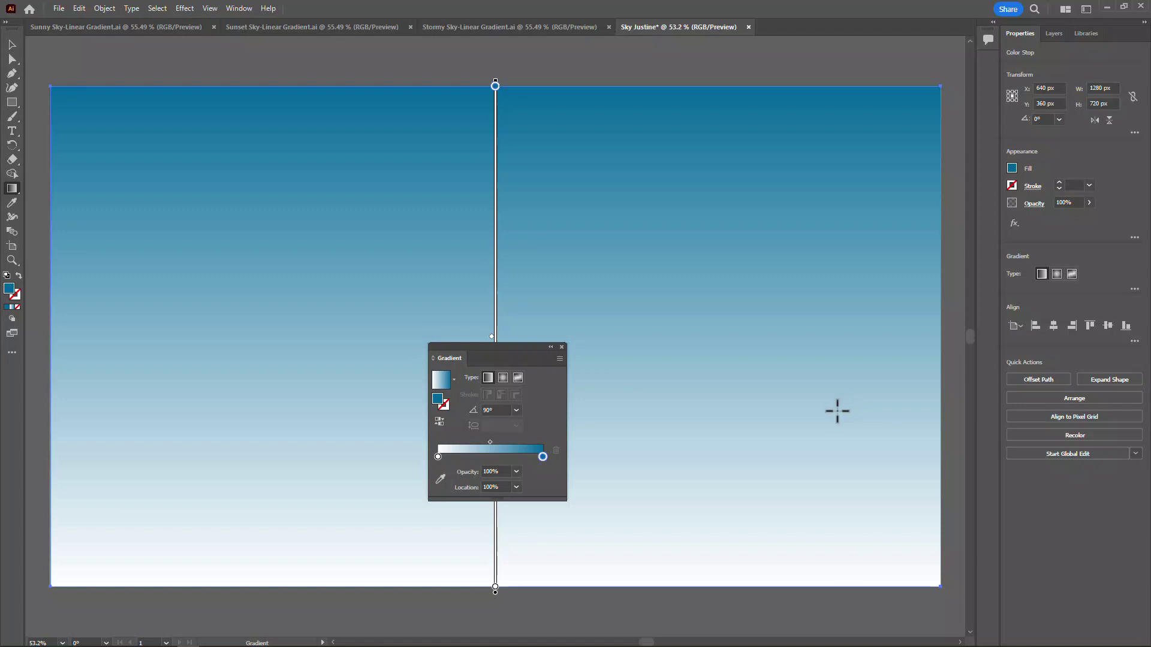
# Change the top gradient stop to orange-red #FF6633.
pyautogui.doubleClick(438, 398)
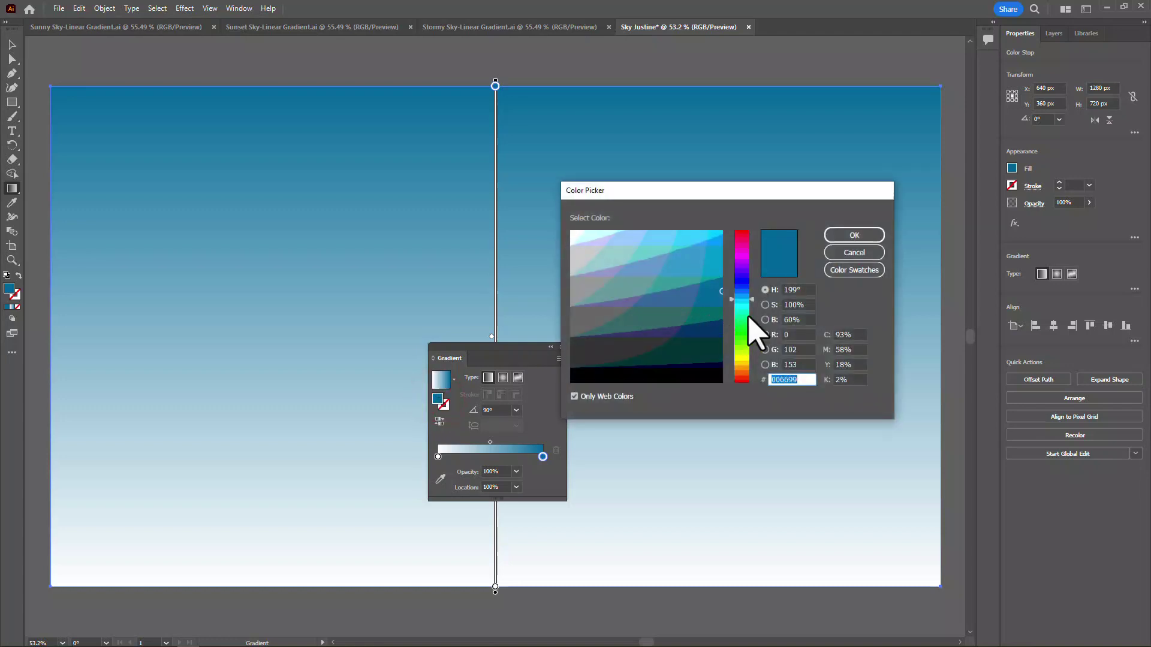
pyautogui.moveTo(753, 300); pyautogui.dragTo(751, 372)
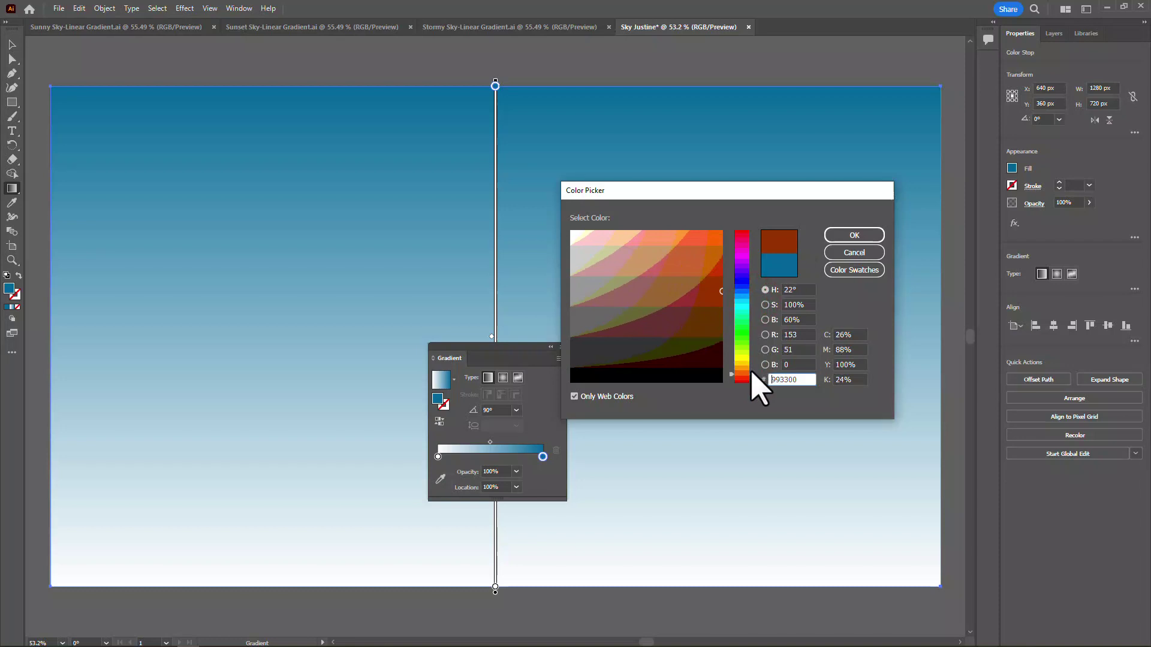
pyautogui.click(702, 242)
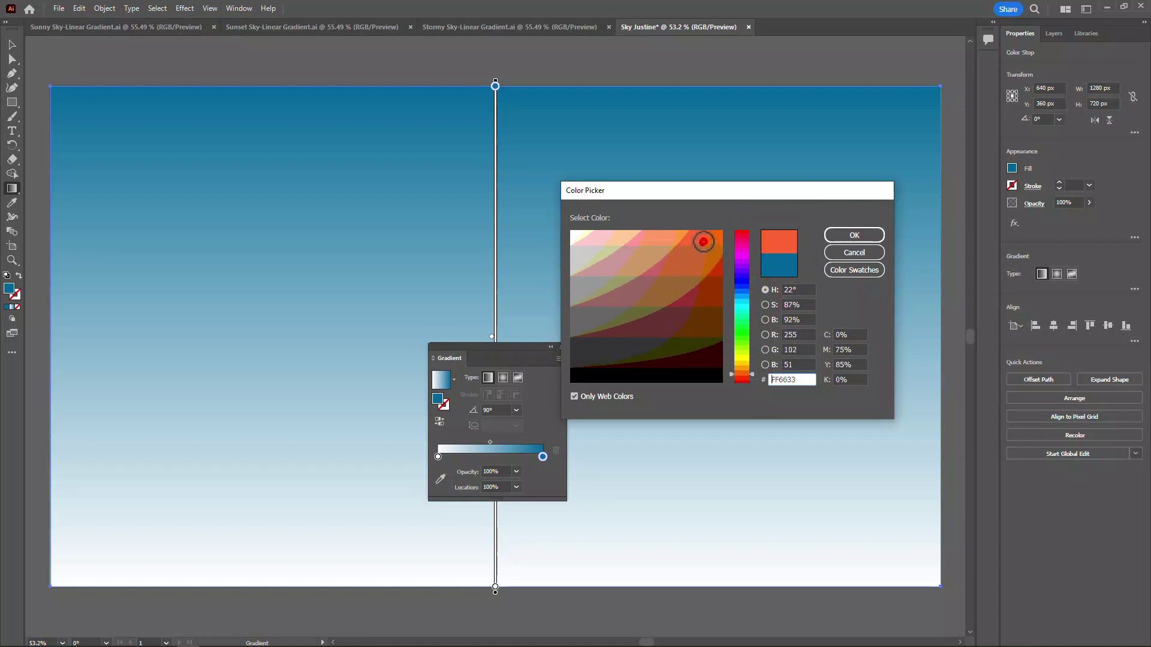
pyautogui.click(855, 235)
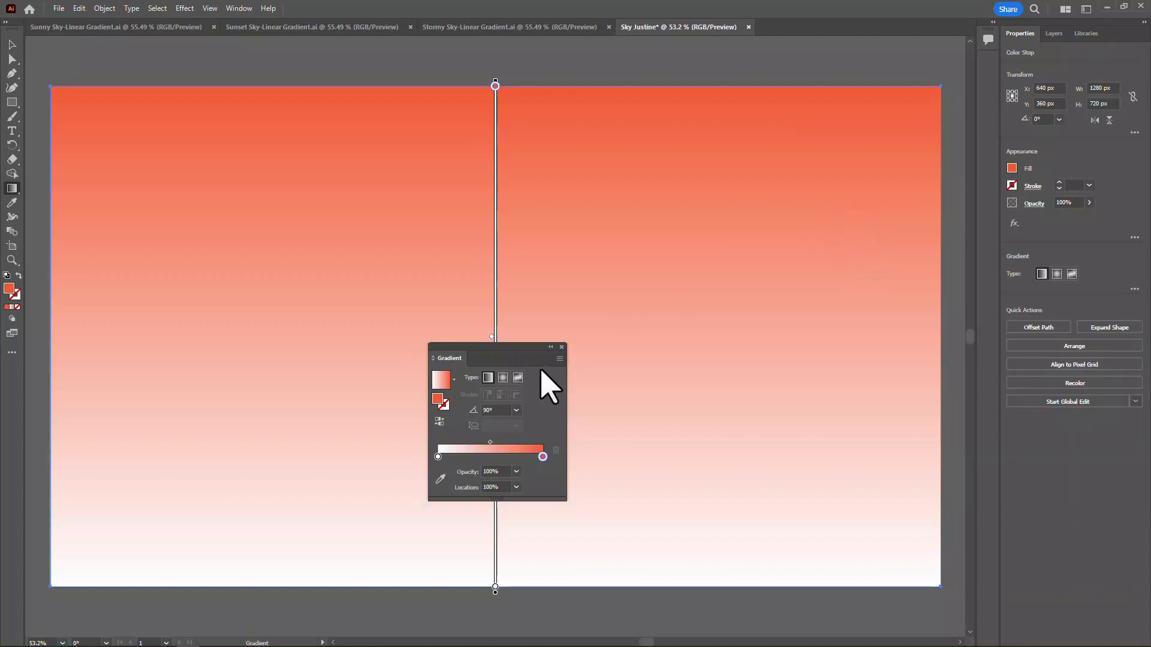
# Change the bottom gradient stop from white to yellow #FFCC00.
pyautogui.click(438, 456)
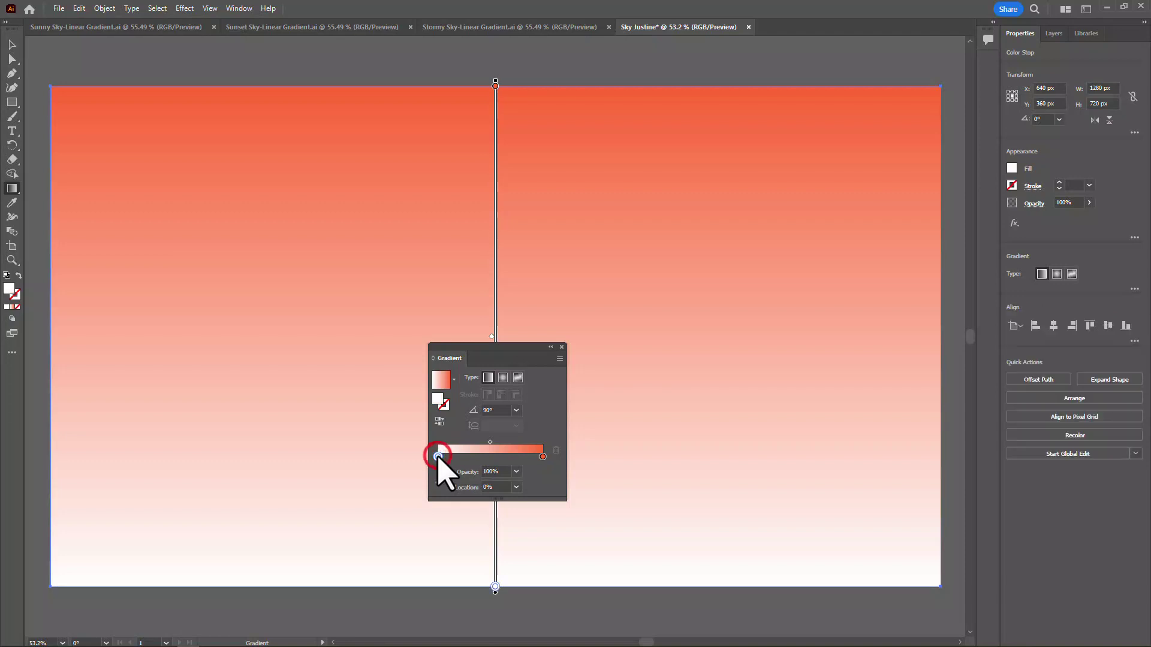
pyautogui.doubleClick(436, 399)
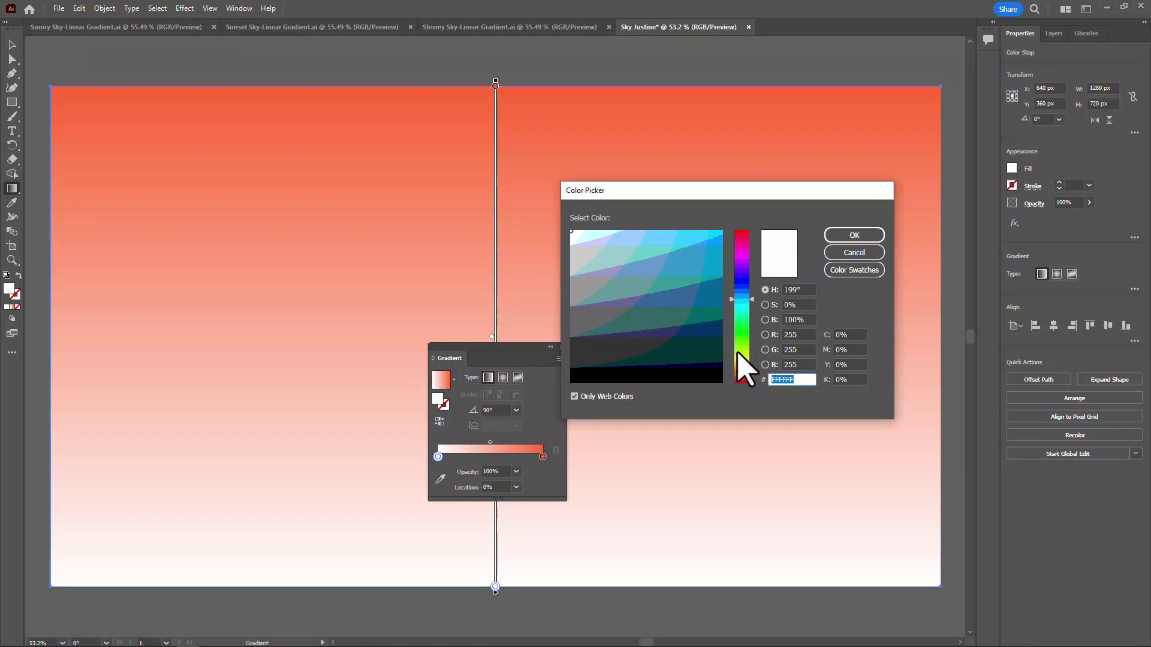
pyautogui.click(741, 361)
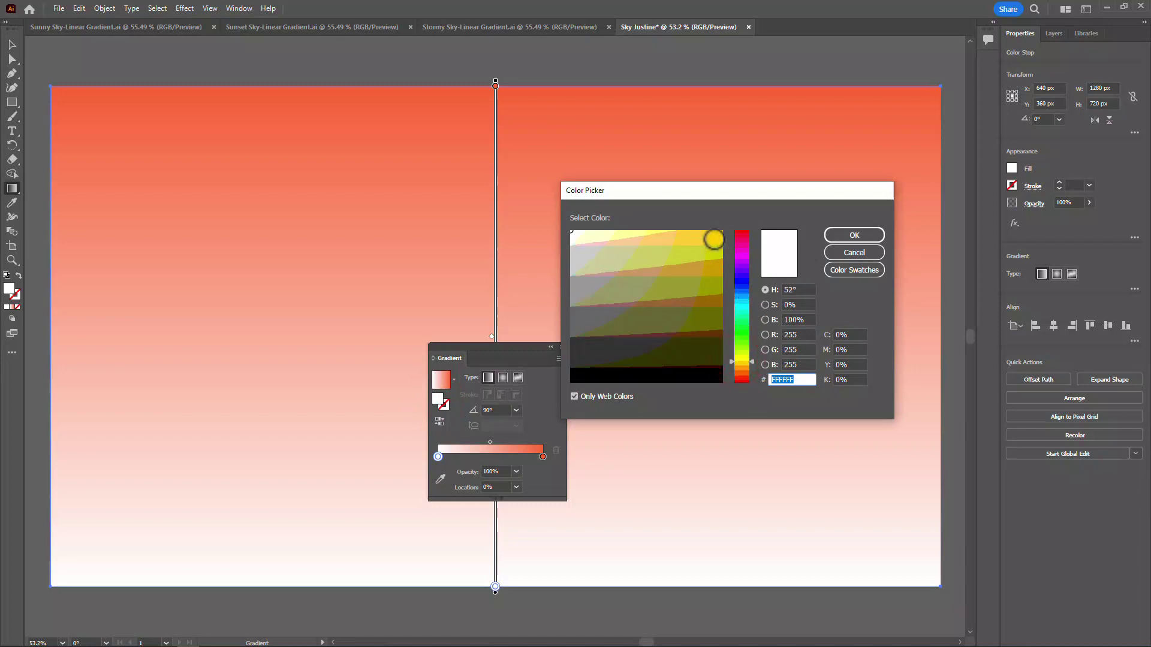
pyautogui.click(712, 236)
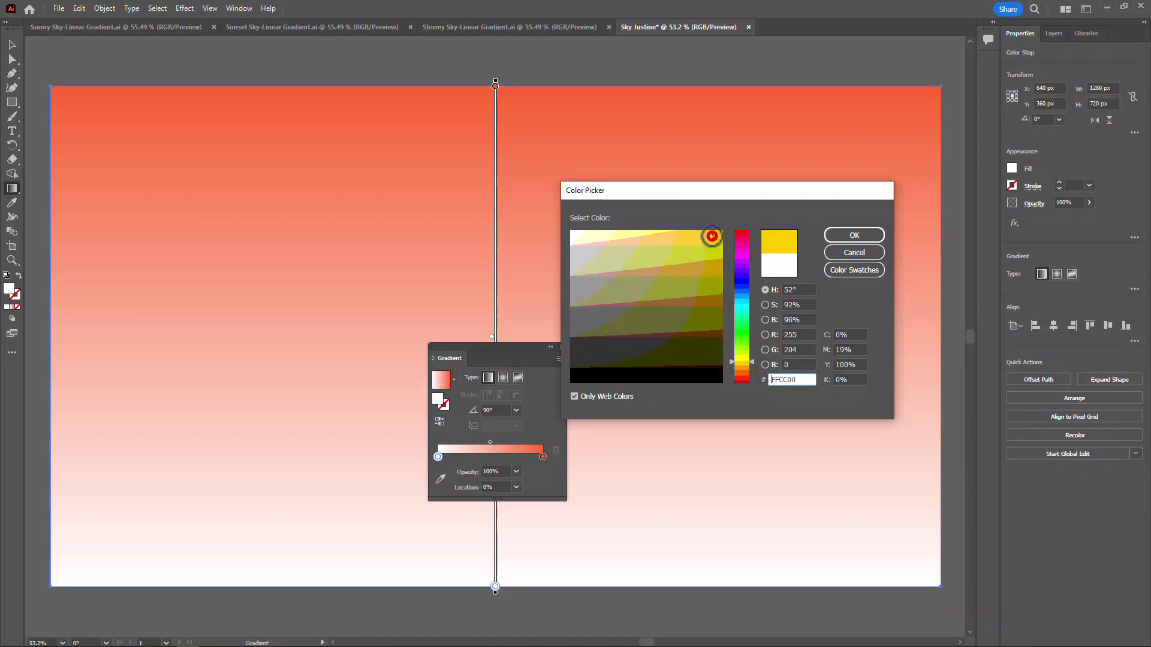
pyautogui.click(862, 235)
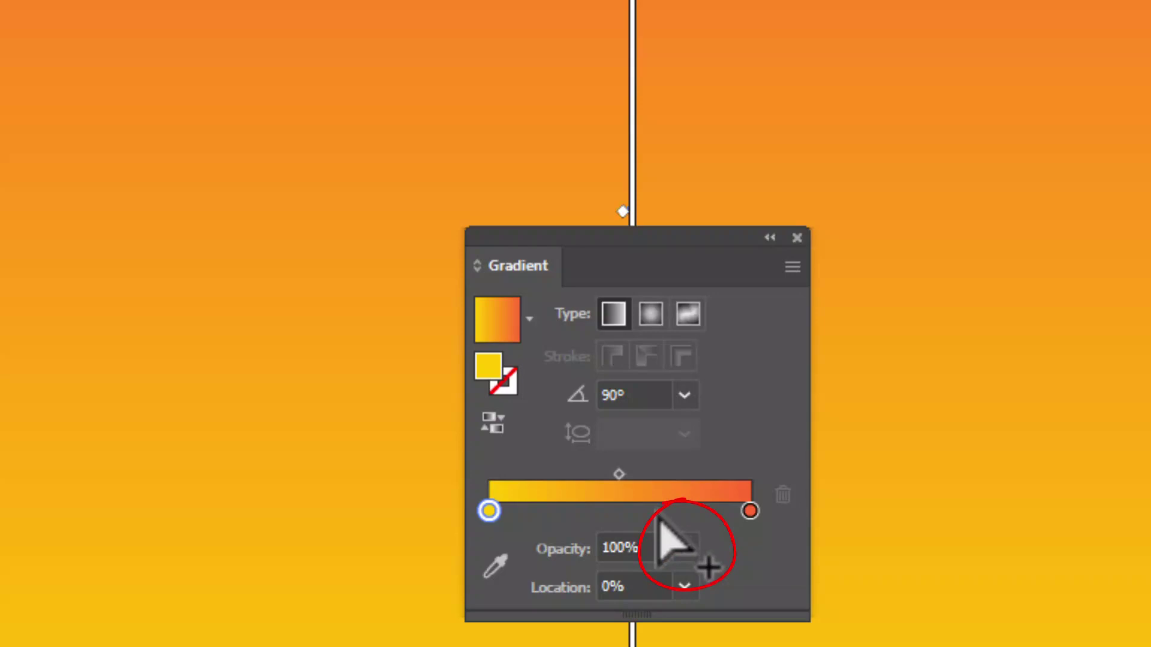
# Add a middle gradient stop and colour it pink #FF66CC.
pyautogui.click(656, 512)
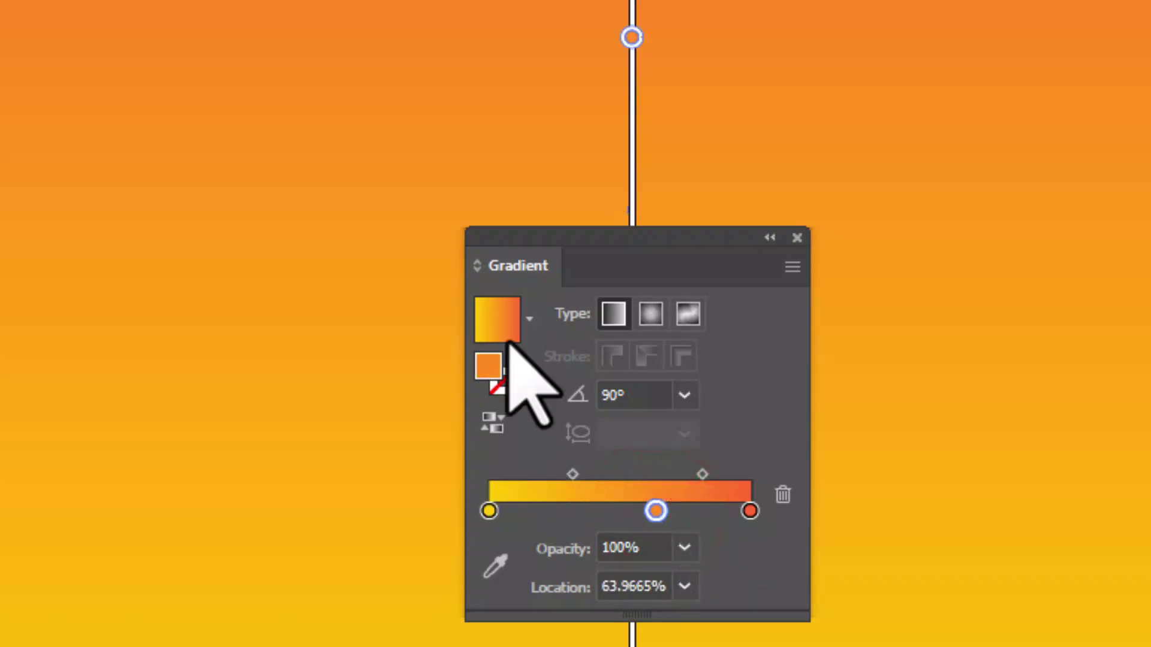
pyautogui.click(491, 364)
pyautogui.doubleClick(492, 364)
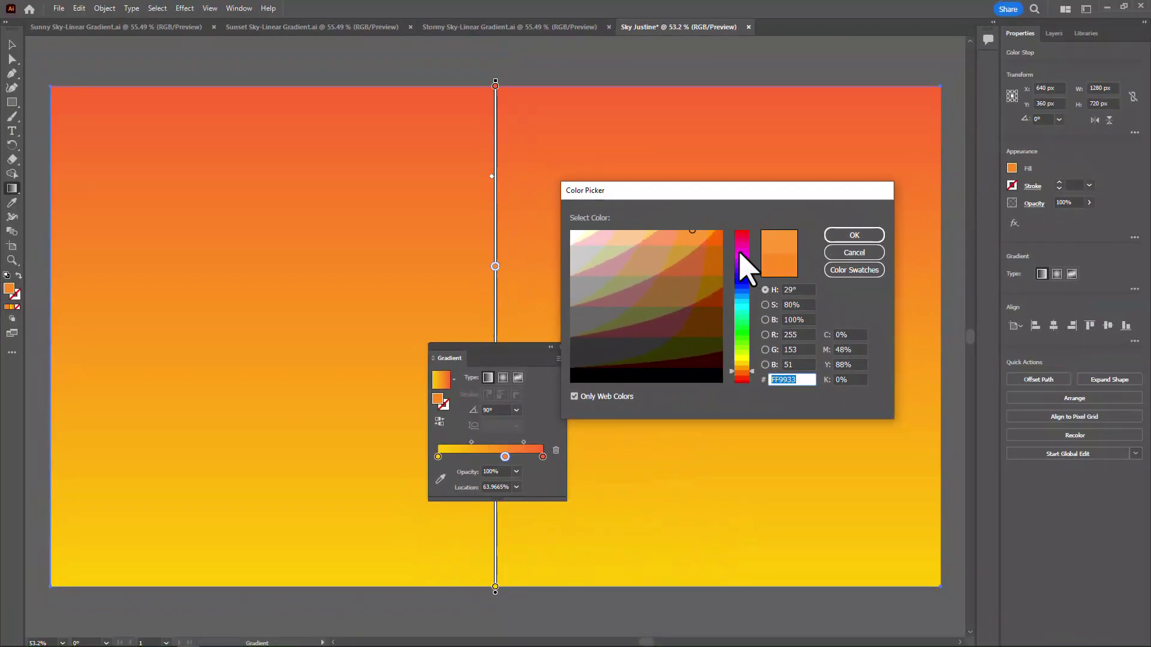
pyautogui.click(813, 216)
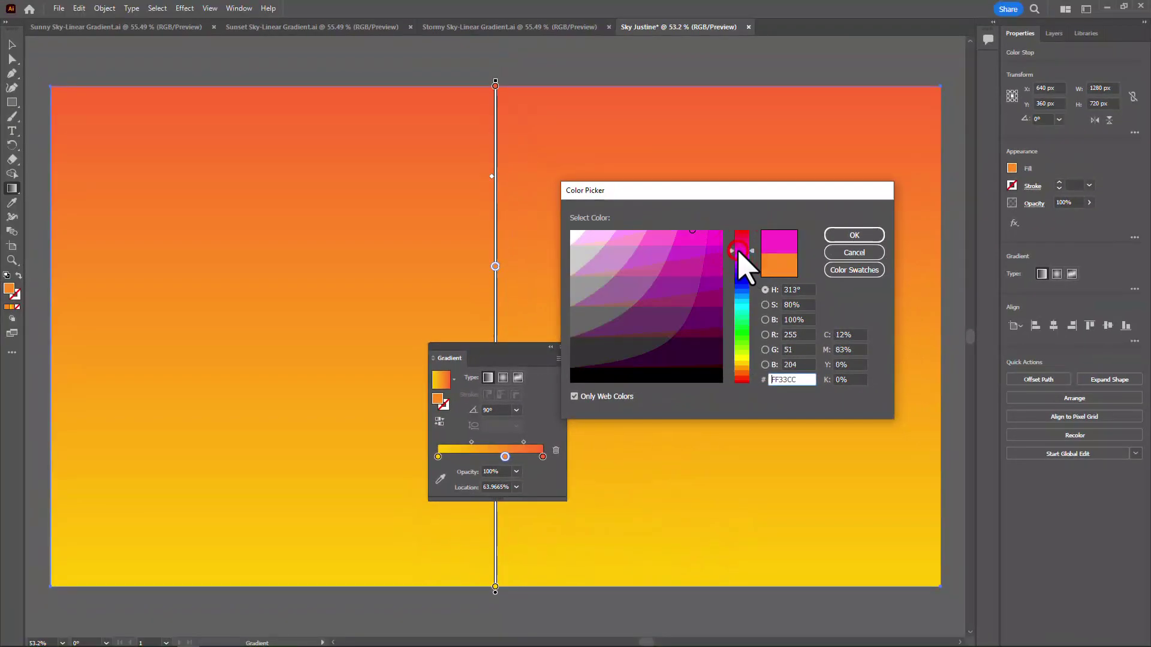
pyautogui.click(663, 240)
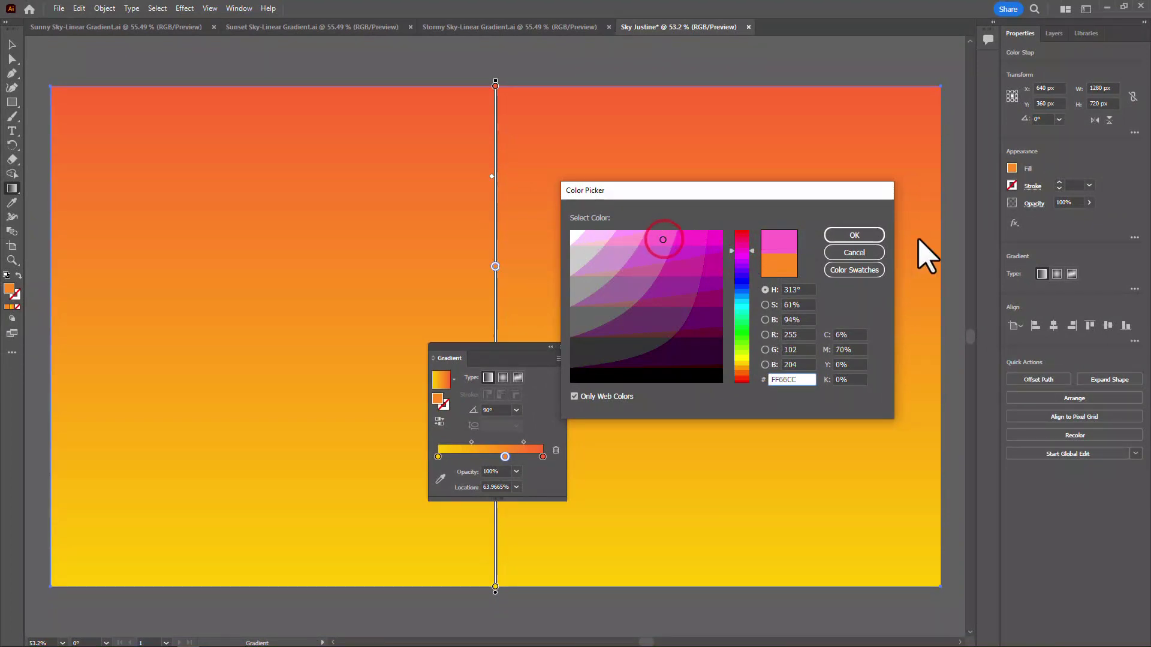
pyautogui.click(866, 235)
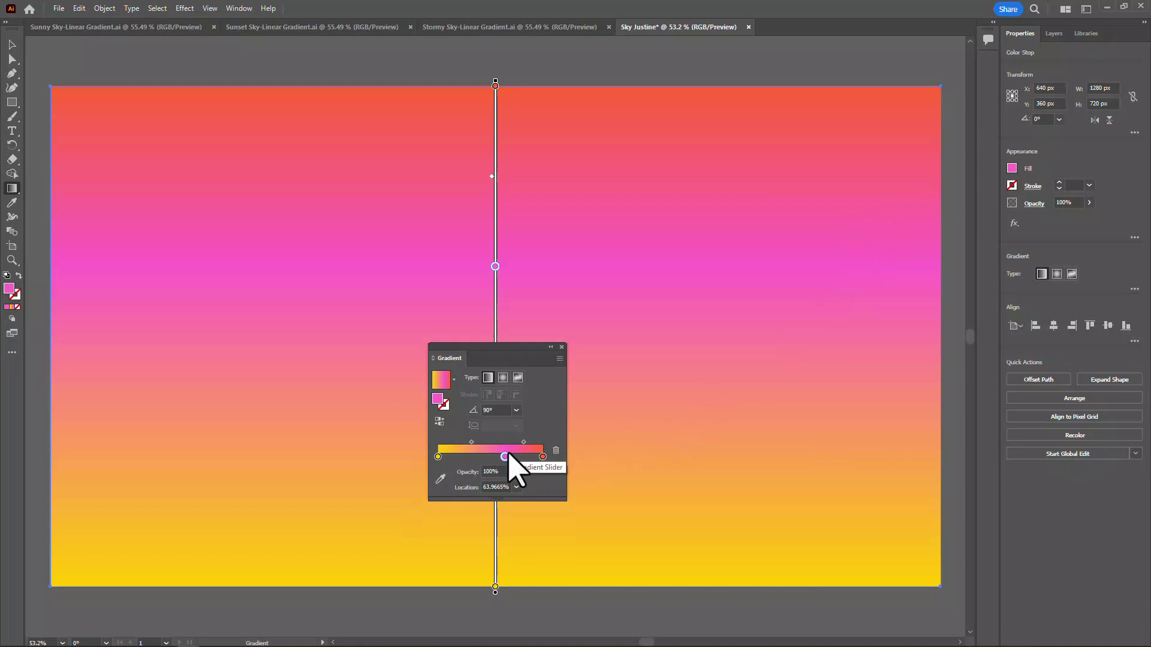
# Move the pink stop toward the middle, about 47.79%, and select the yellow-pink midpoint.
pyautogui.moveTo(507, 458); pyautogui.dragTo(495, 460)
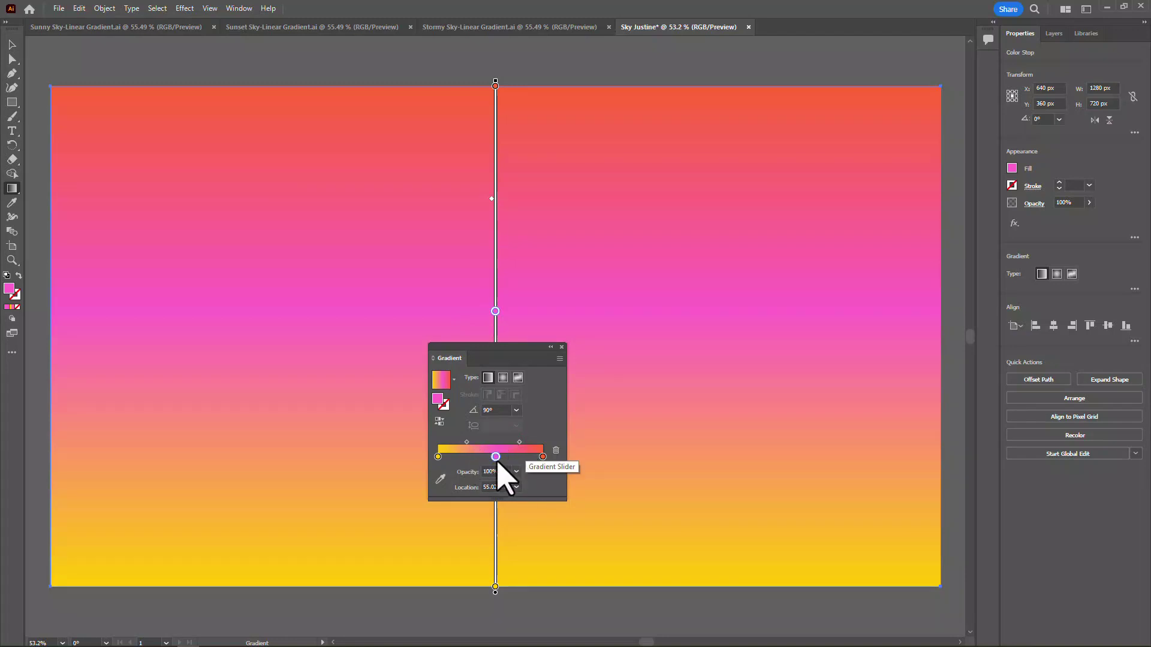
pyautogui.moveTo(494, 457)
pyautogui.mouseDown()
pyautogui.moveTo(527, 442)
pyautogui.moveTo(491, 457)
pyautogui.mouseUp()
pyautogui.click(463, 442)
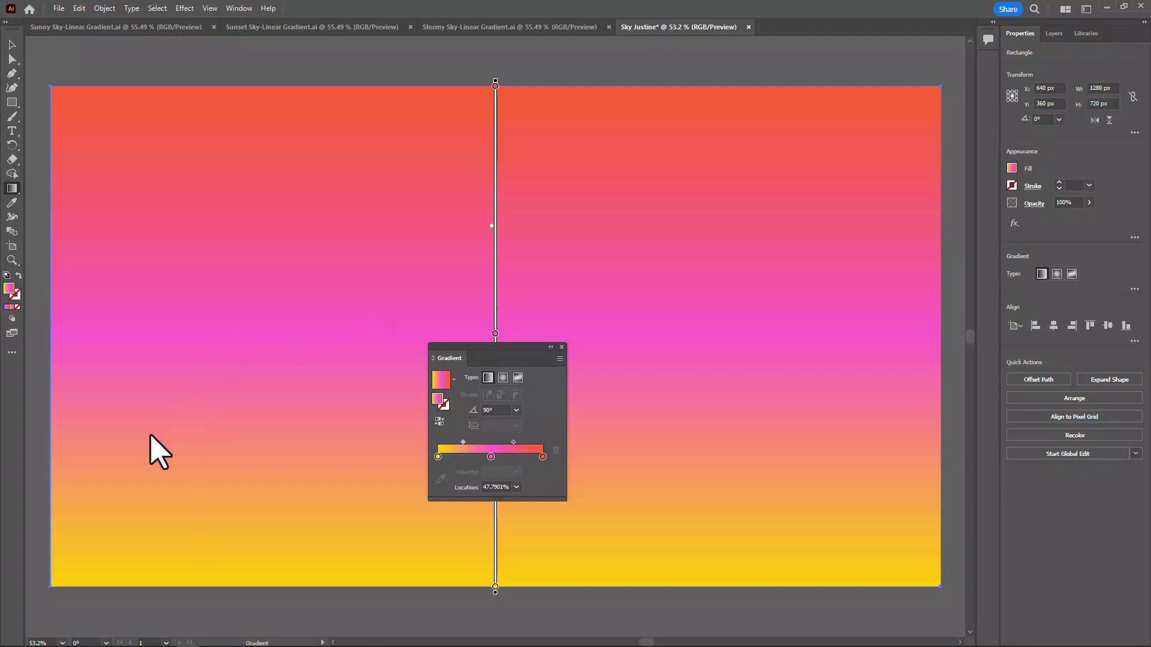
# Search Windows for 'Google Drive' and launch the Google Drive app.
pyautogui.moveTo(36, 640)
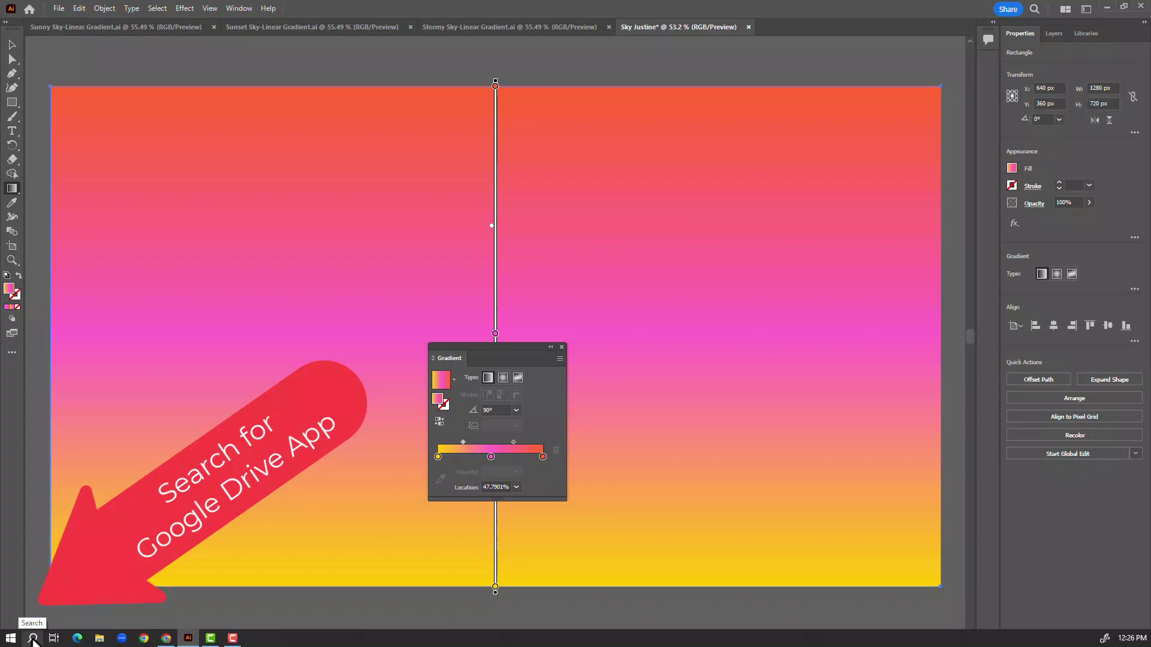
pyautogui.click(33, 639)
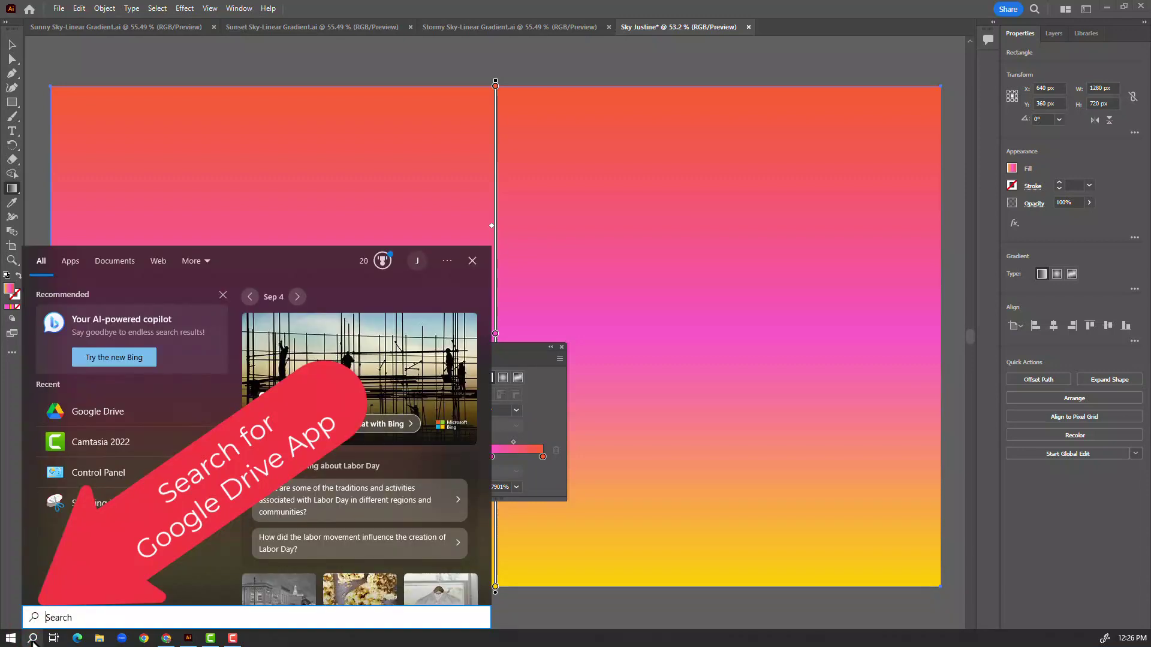
pyautogui.write('Google ')
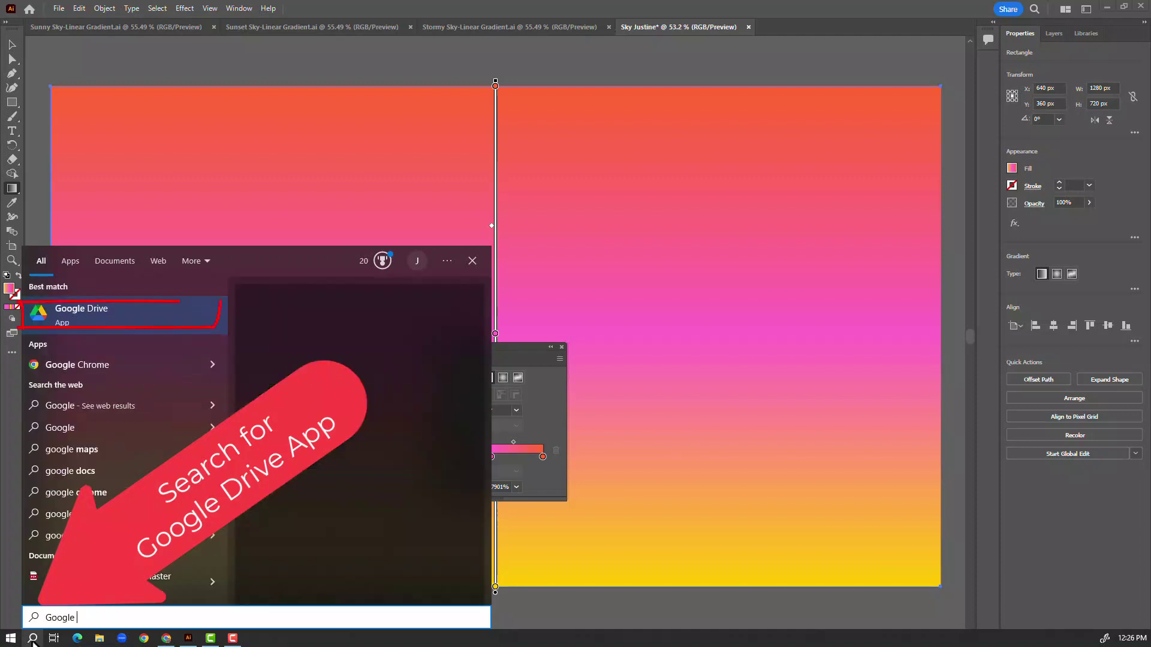
pyautogui.write('Drive')
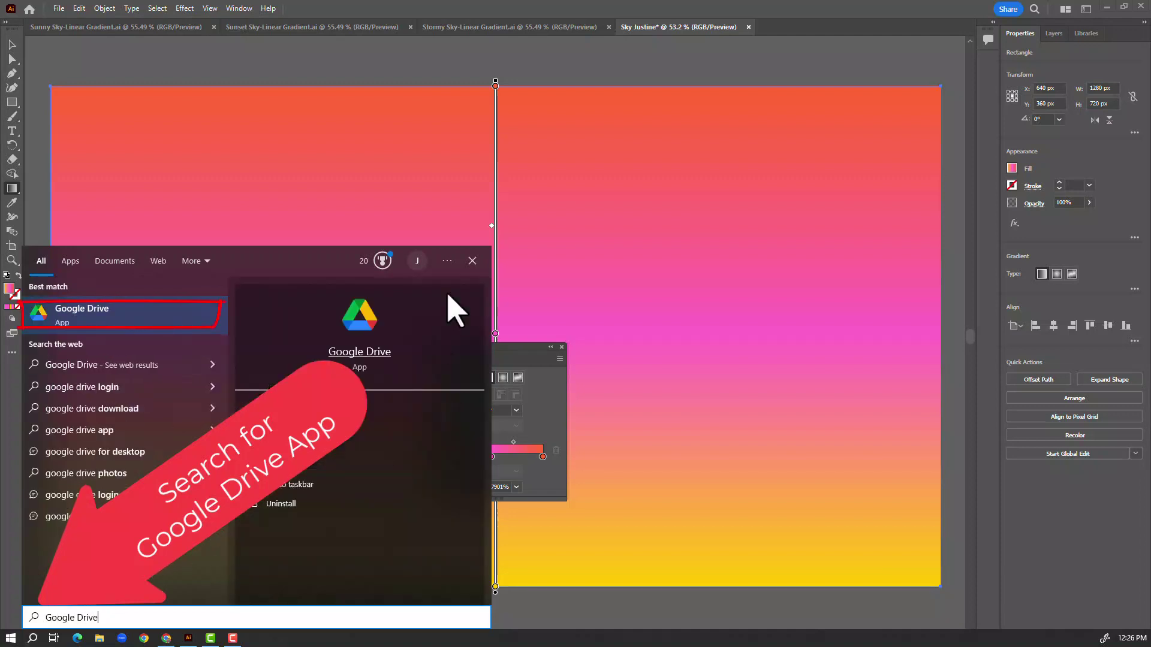
pyautogui.click(74, 313)
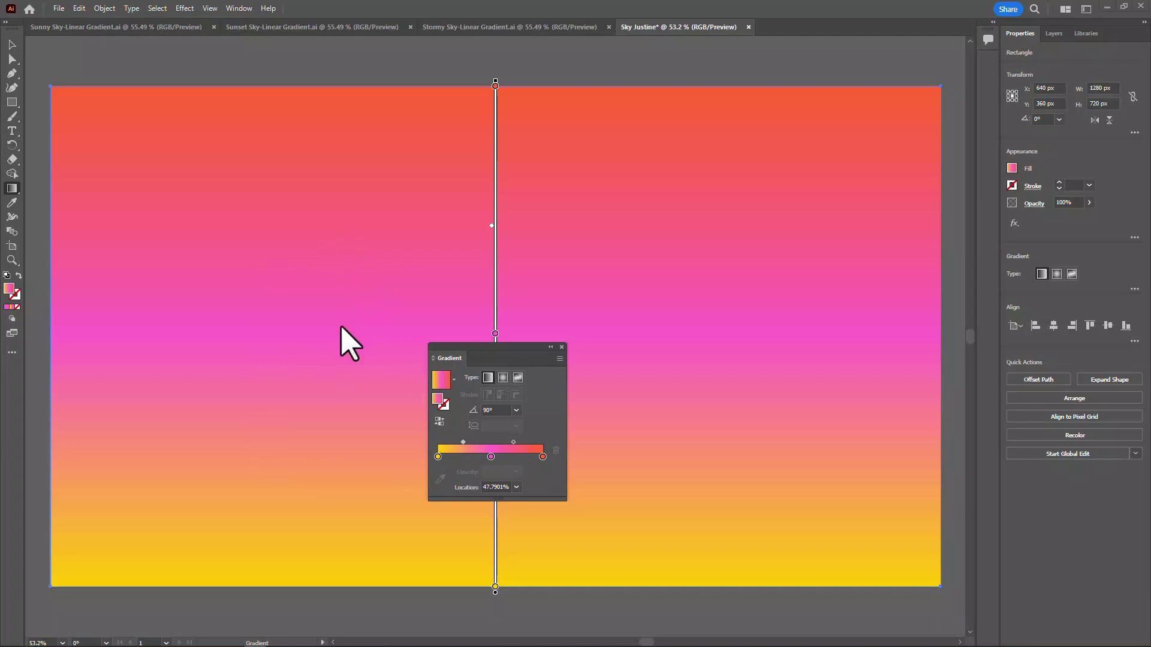
# Save the document to the computer, browsing to Google Drive's My Drive folder.
pyautogui.click(58, 9)
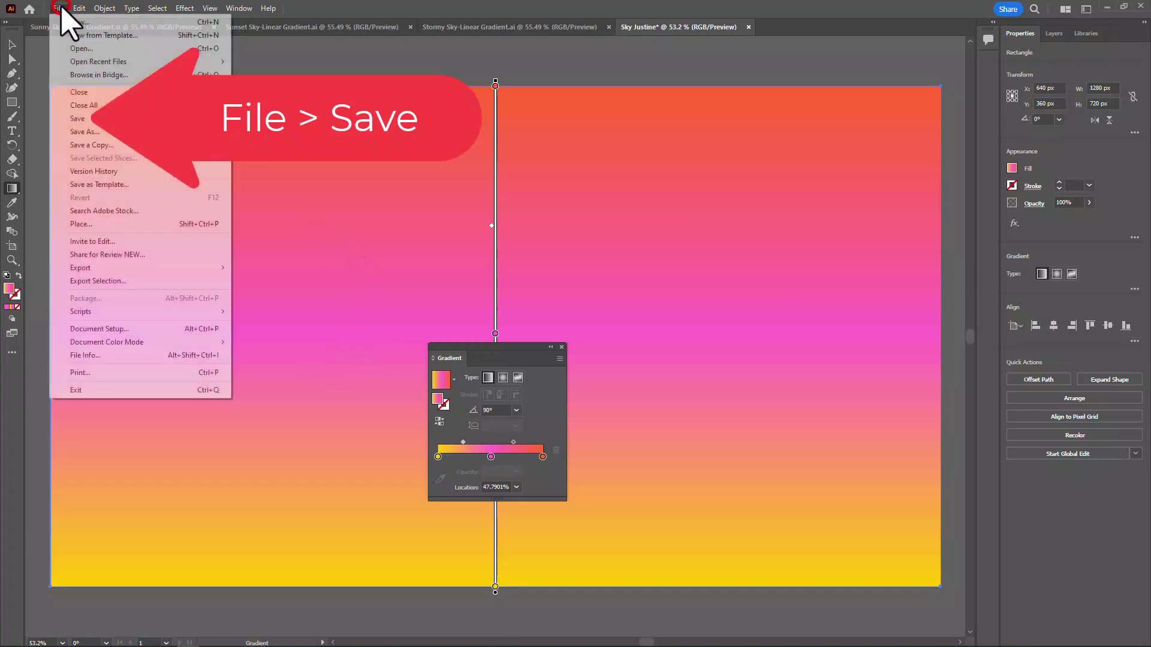
pyautogui.click(83, 119)
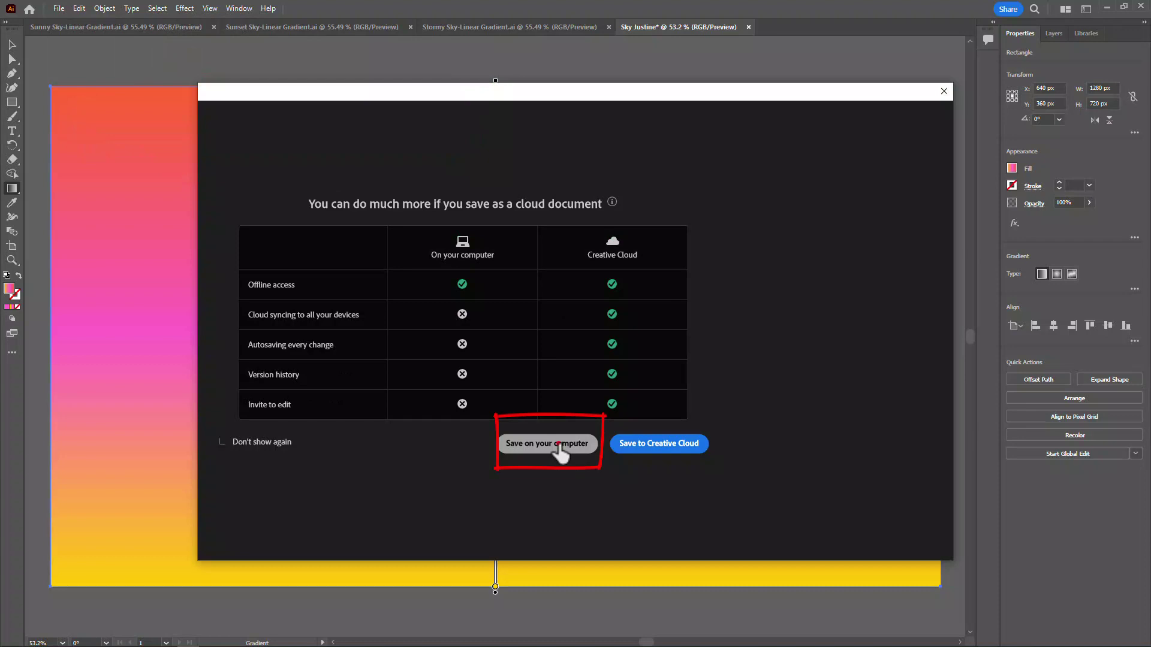
pyautogui.click(558, 444)
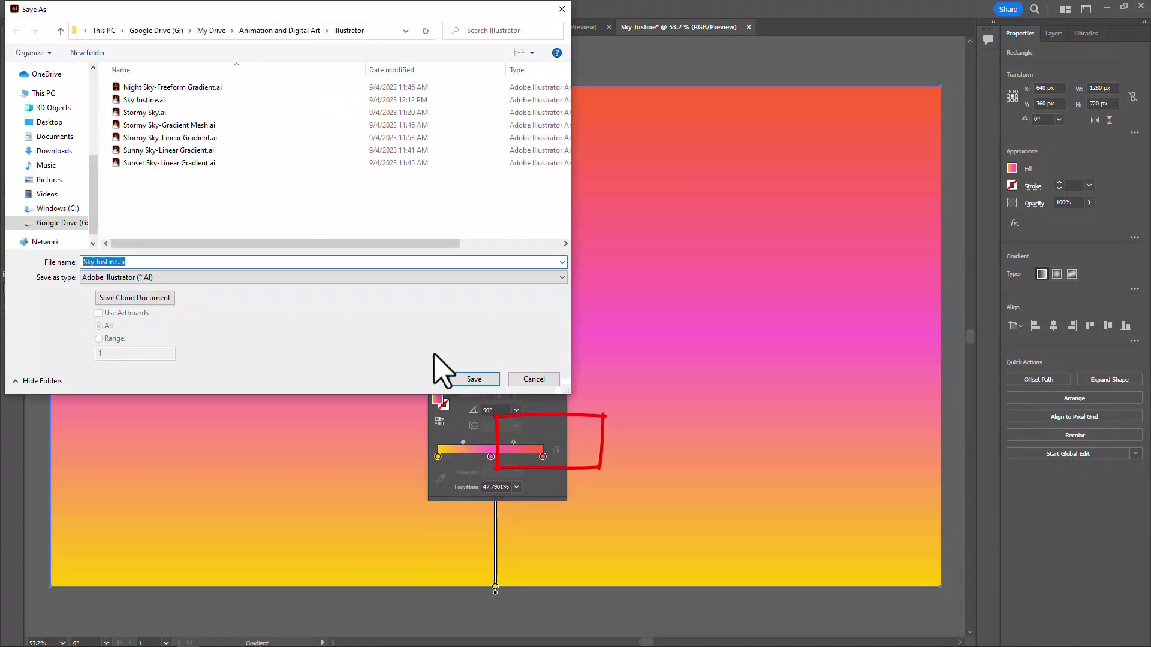
pyautogui.click(57, 223)
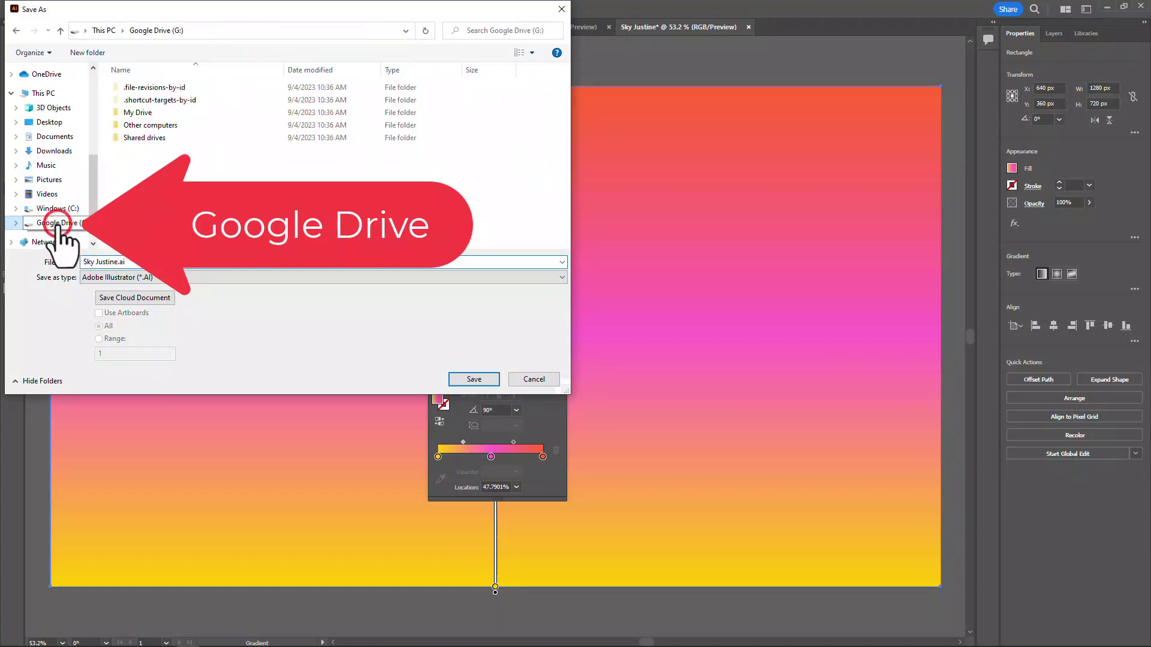
pyautogui.doubleClick(136, 113)
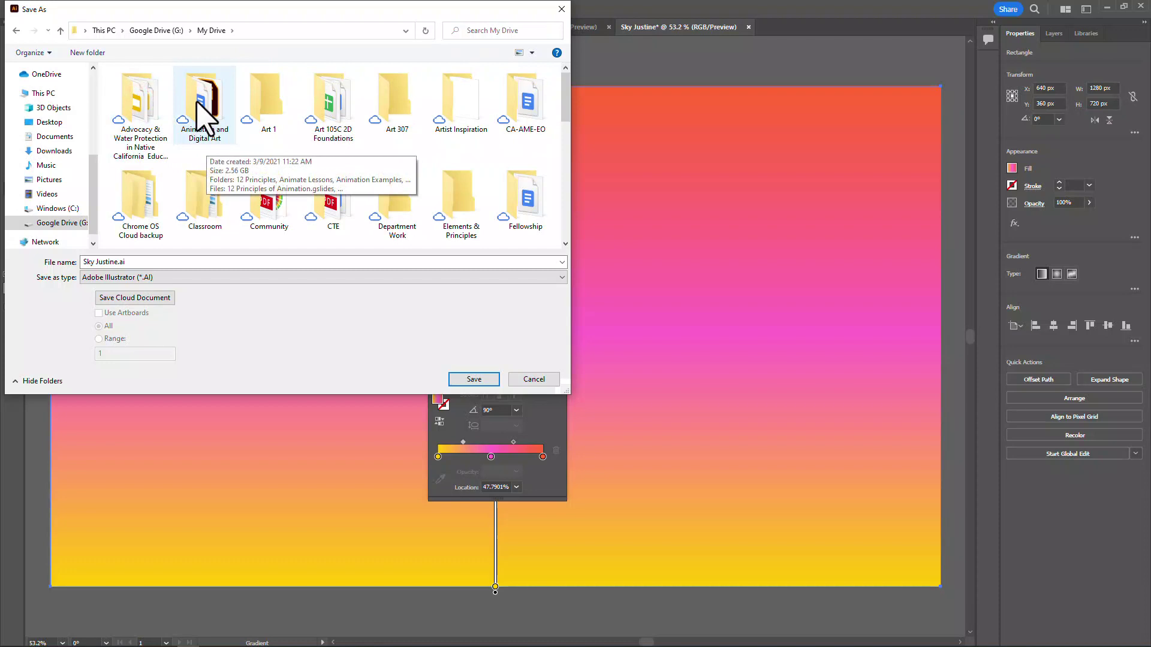
# Save it as Sky Justine.ai in Animation and Digital Art > Illustrator, accepting the default options.
pyautogui.click(197, 102)
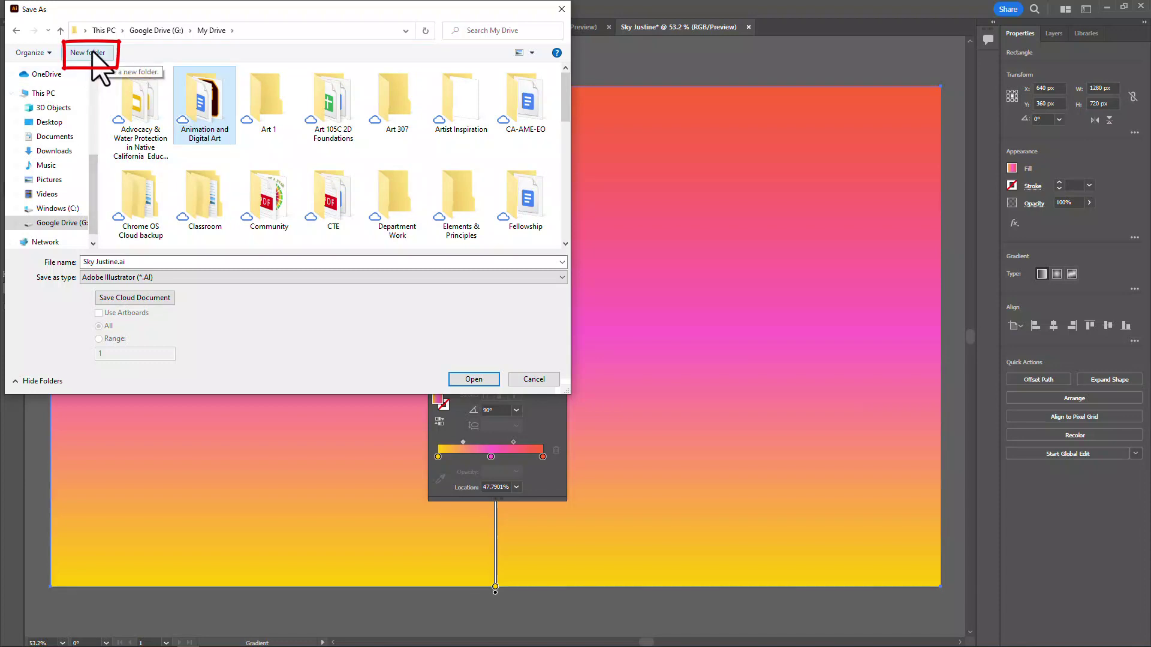
pyautogui.doubleClick(200, 97)
pyautogui.scroll(-2, 200, 147)
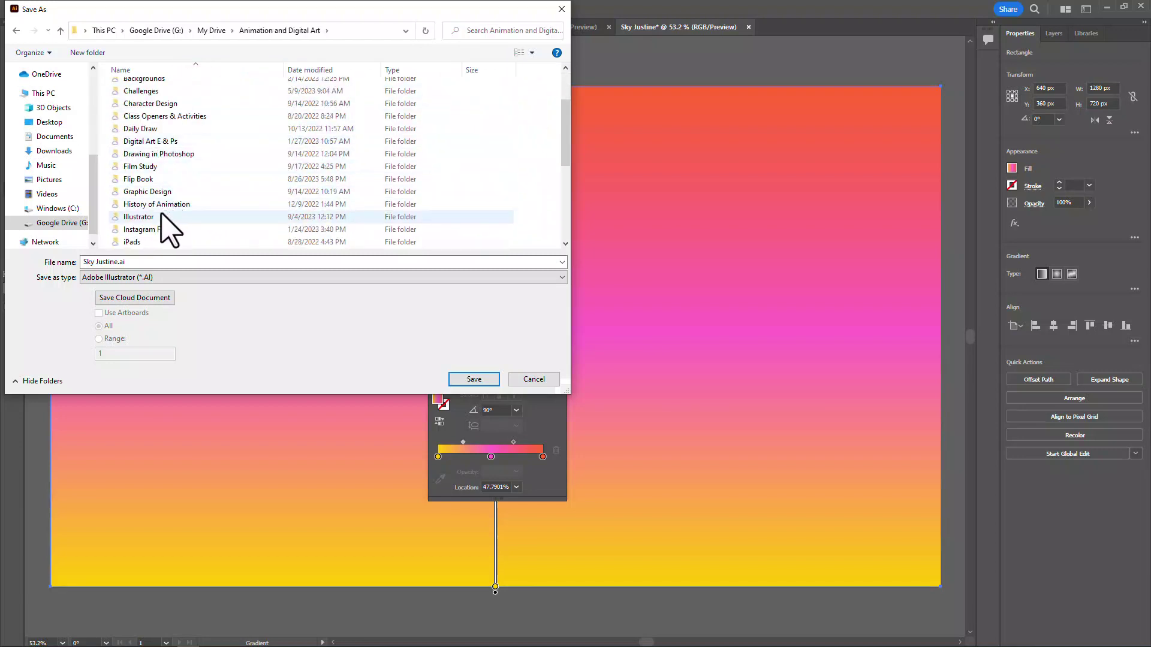
pyautogui.click(118, 218)
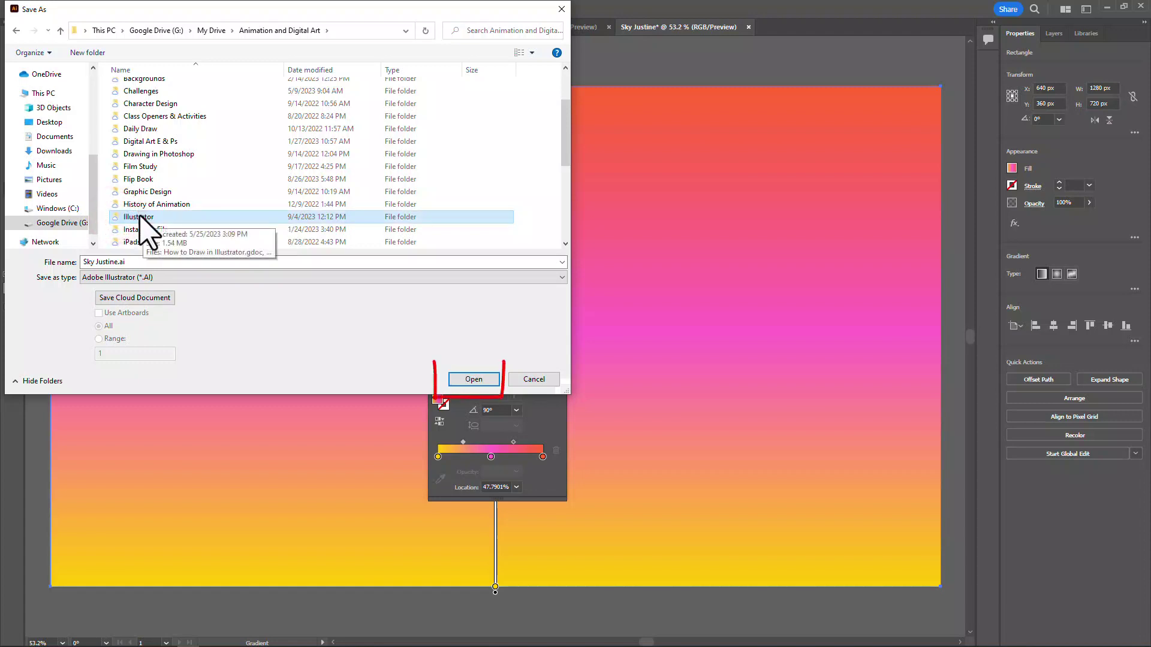
pyautogui.doubleClick(140, 217)
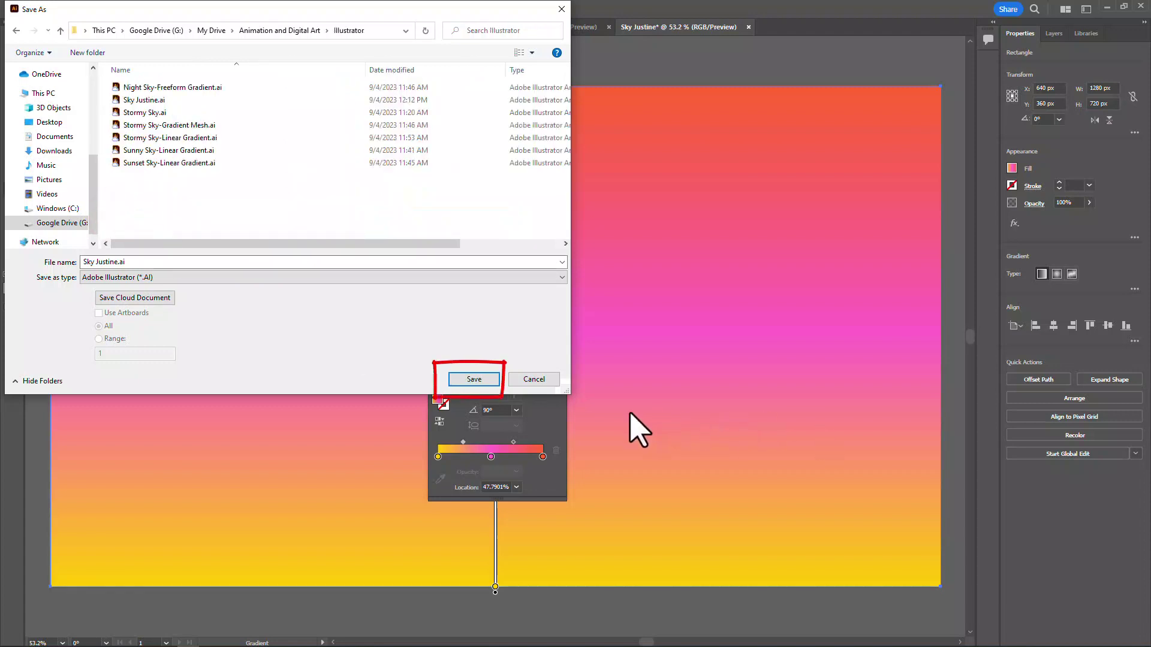
pyautogui.click(474, 379)
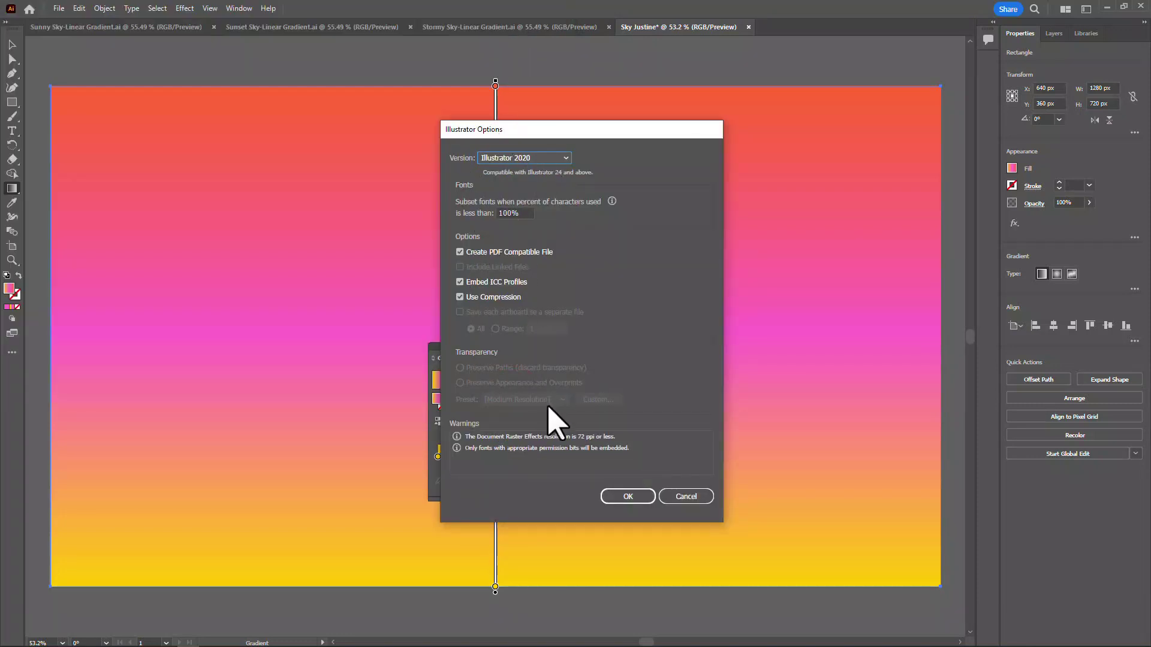
pyautogui.click(619, 498)
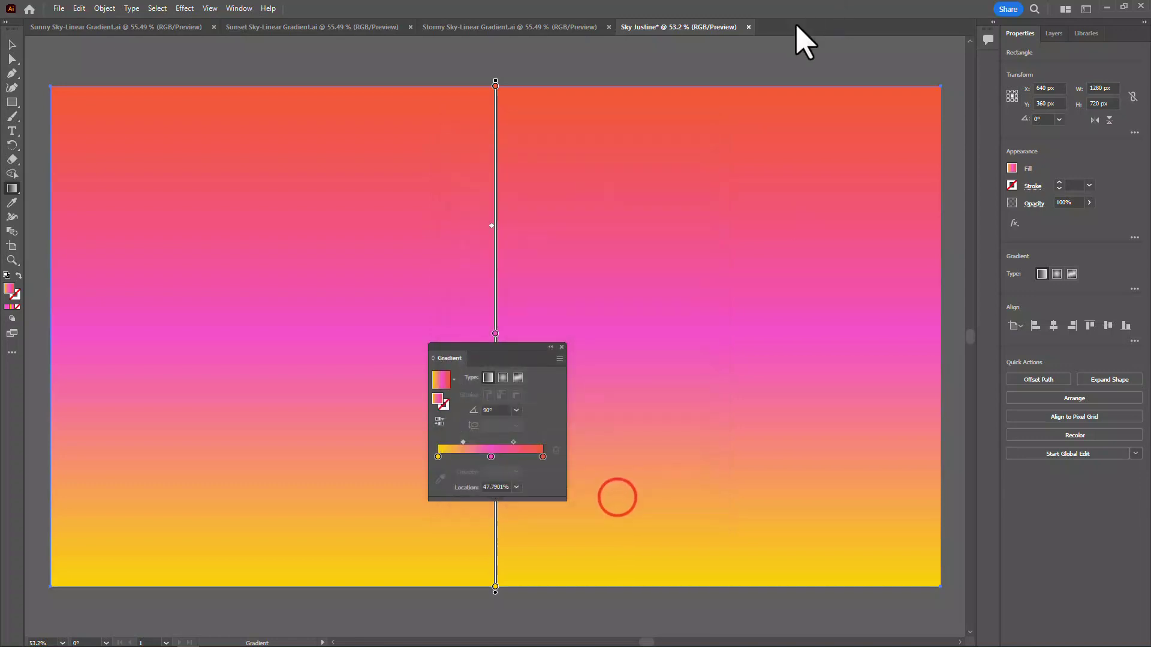